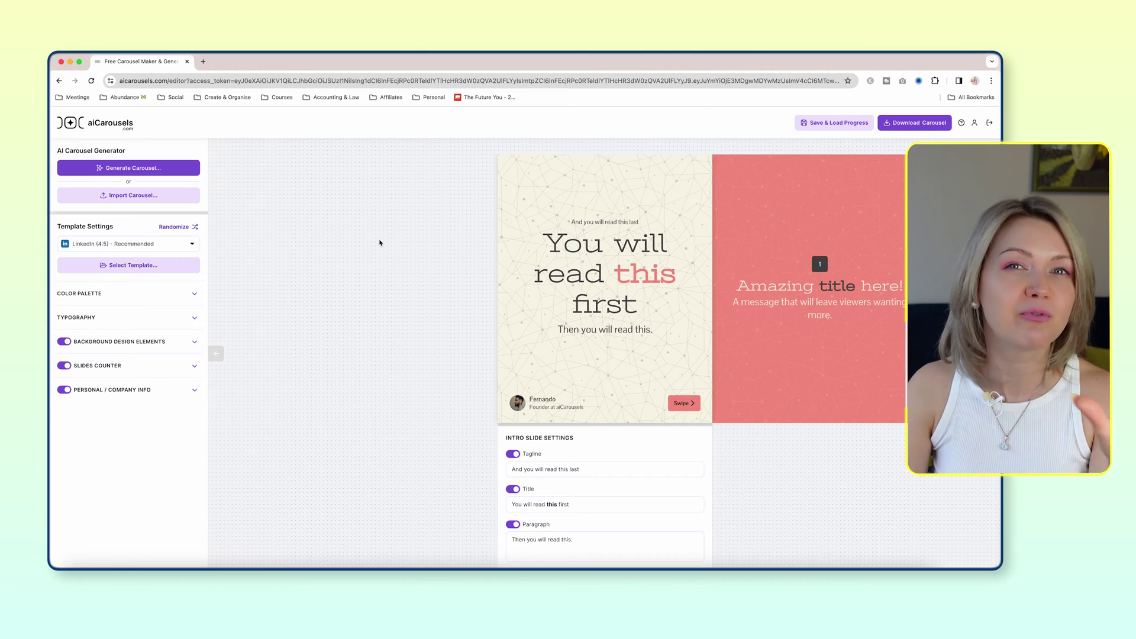
- Randomize the carousel template's design twice and open the AI carousel generator
left_click(179, 228)
left_click(179, 228)
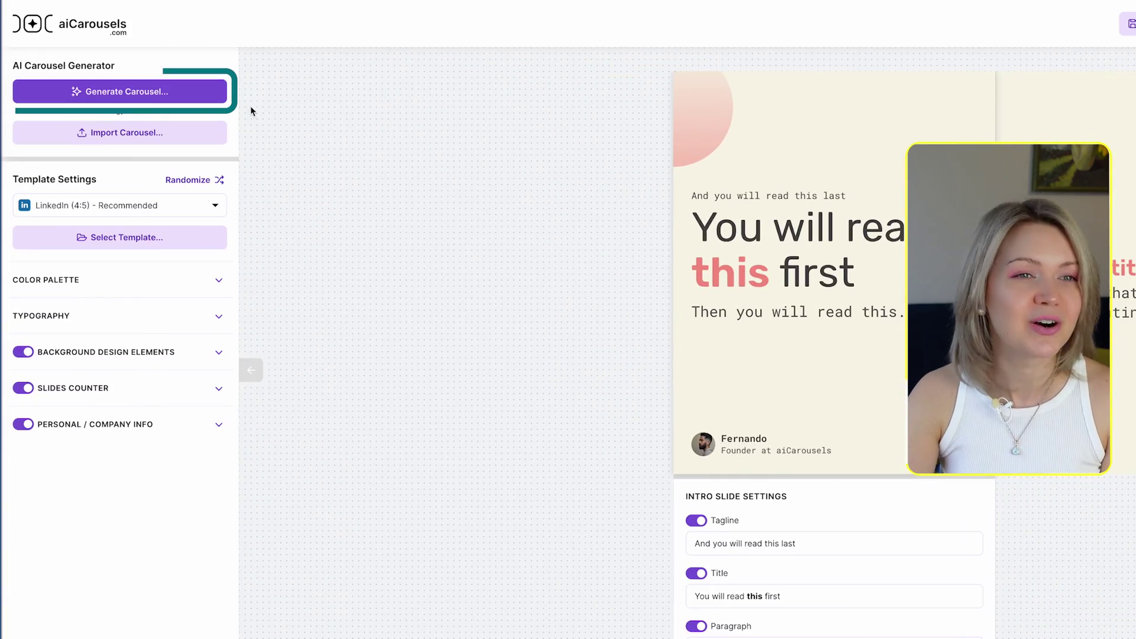
left_click(182, 94)
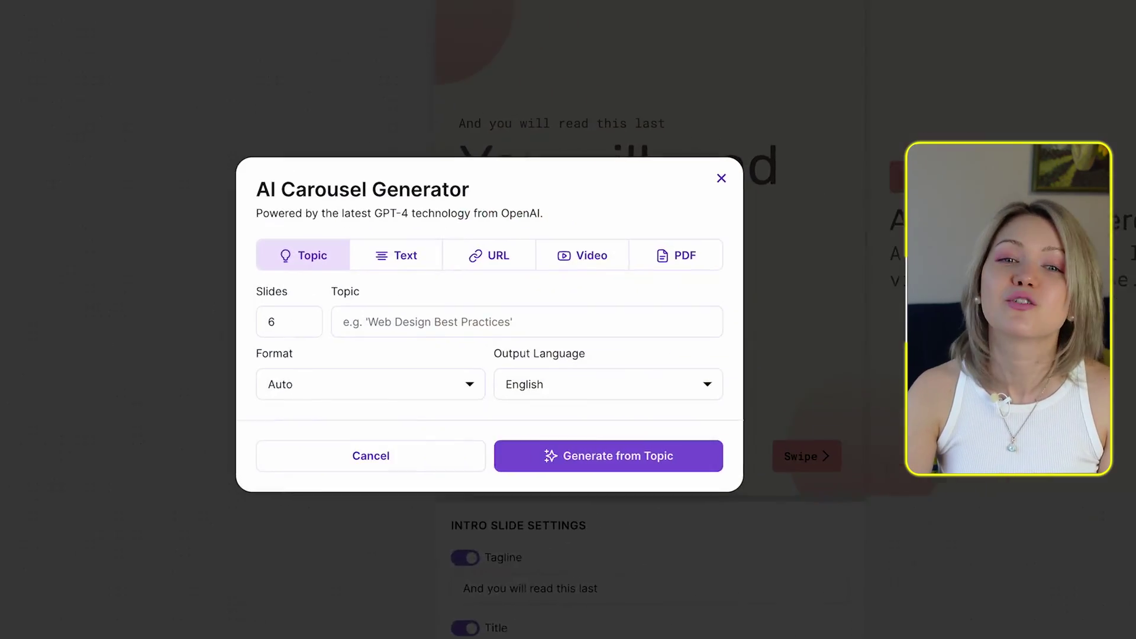
- Look through the generator's source options for text, URL and video
left_click(647, 287)
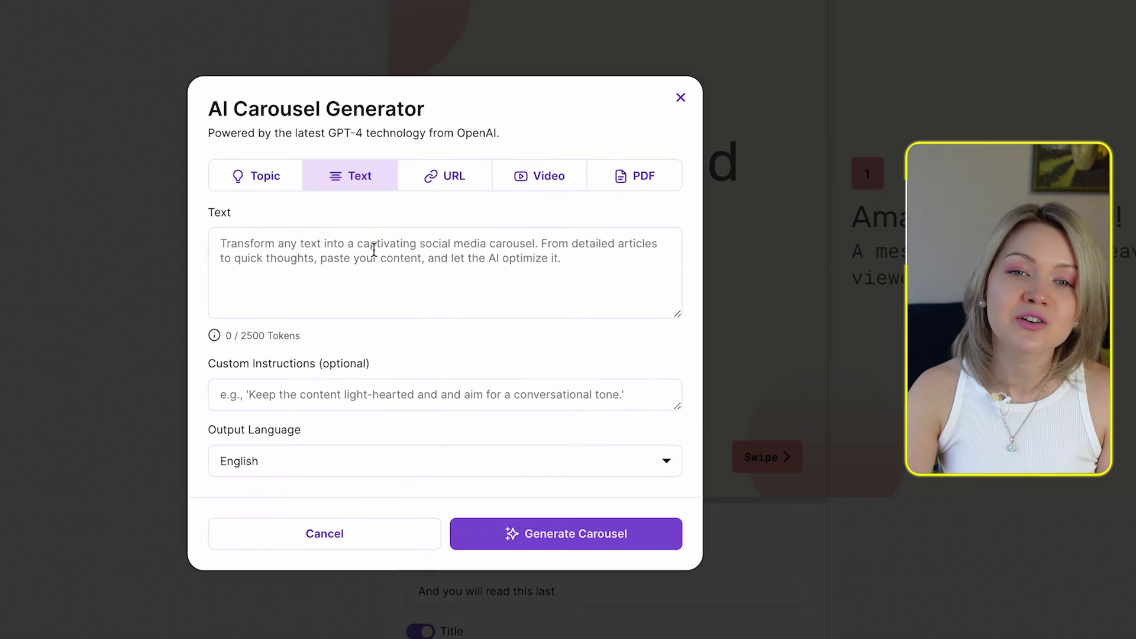
left_click(459, 184)
left_click(542, 208)
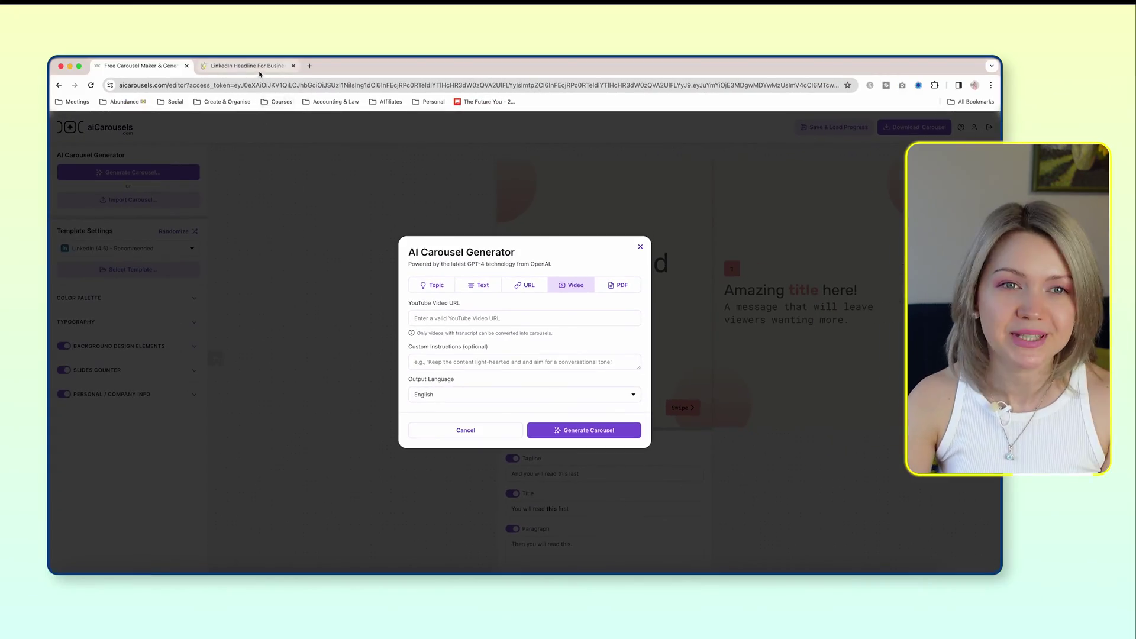
- Switch to the LinkedIn headline blog article and review its text, including the headline formula and example
left_click(259, 73)
scroll(92, 362, "up", 3)
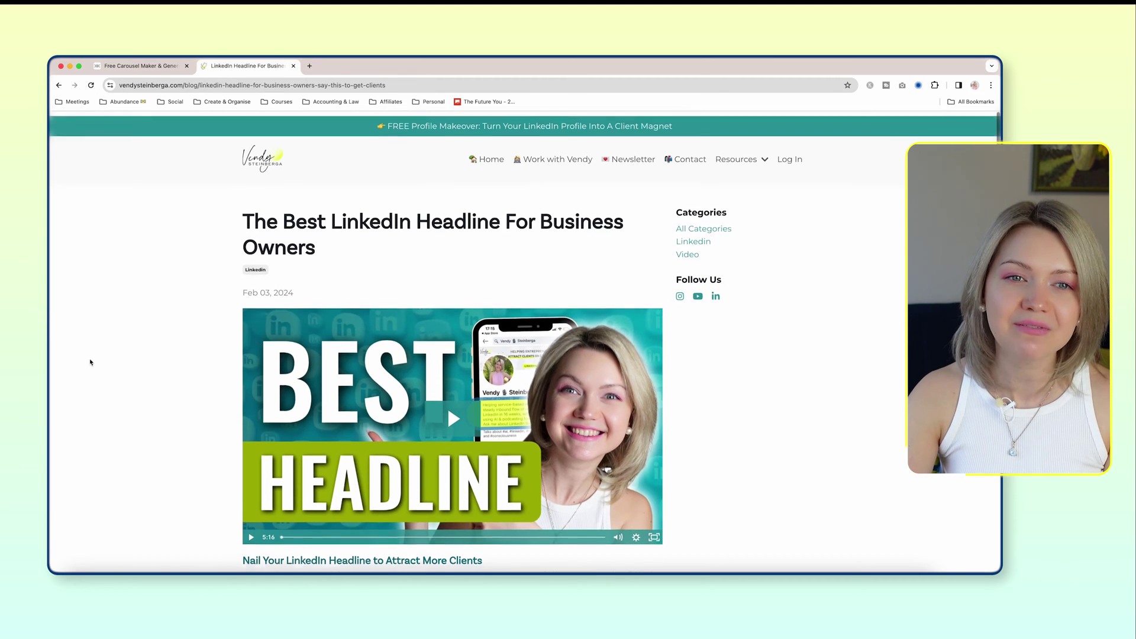
scroll(138, 384, "down", 2)
scroll(139, 384, "down", 5)
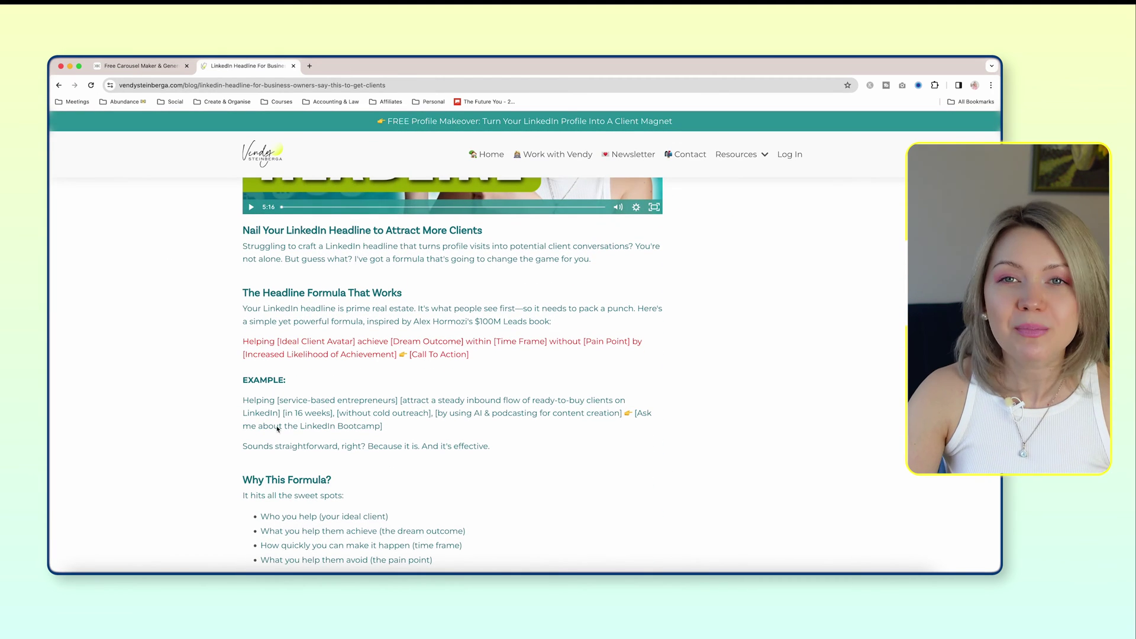
- Return to the carousel generator and paste the article "Nail Your LinkedIn Headline to Attract More Clients" as the source text
left_click(160, 69)
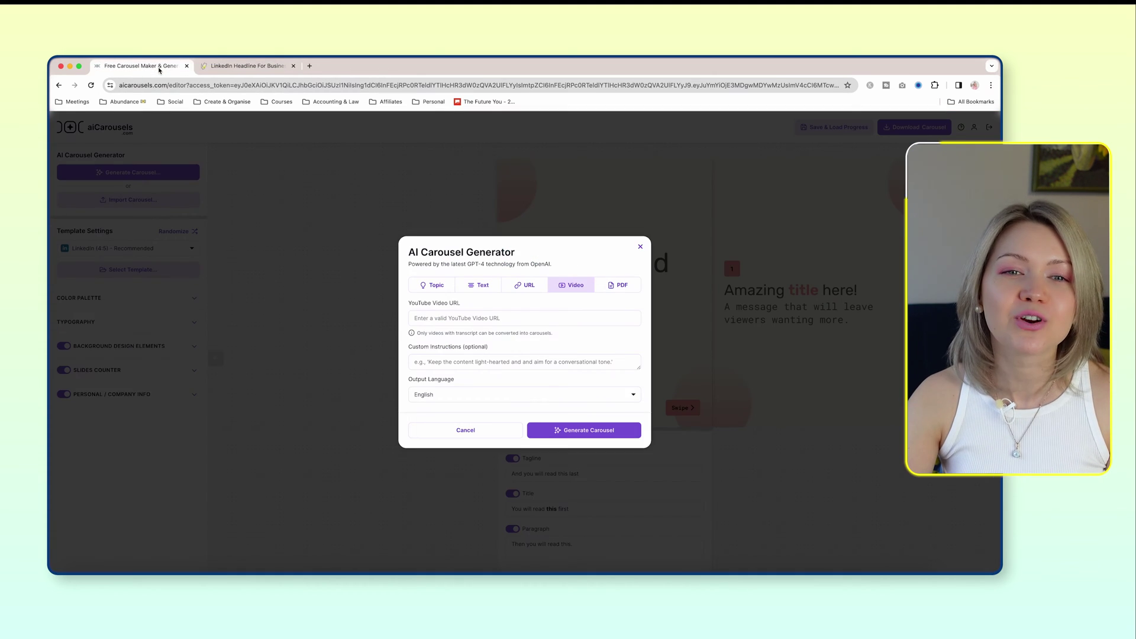
left_click(479, 285)
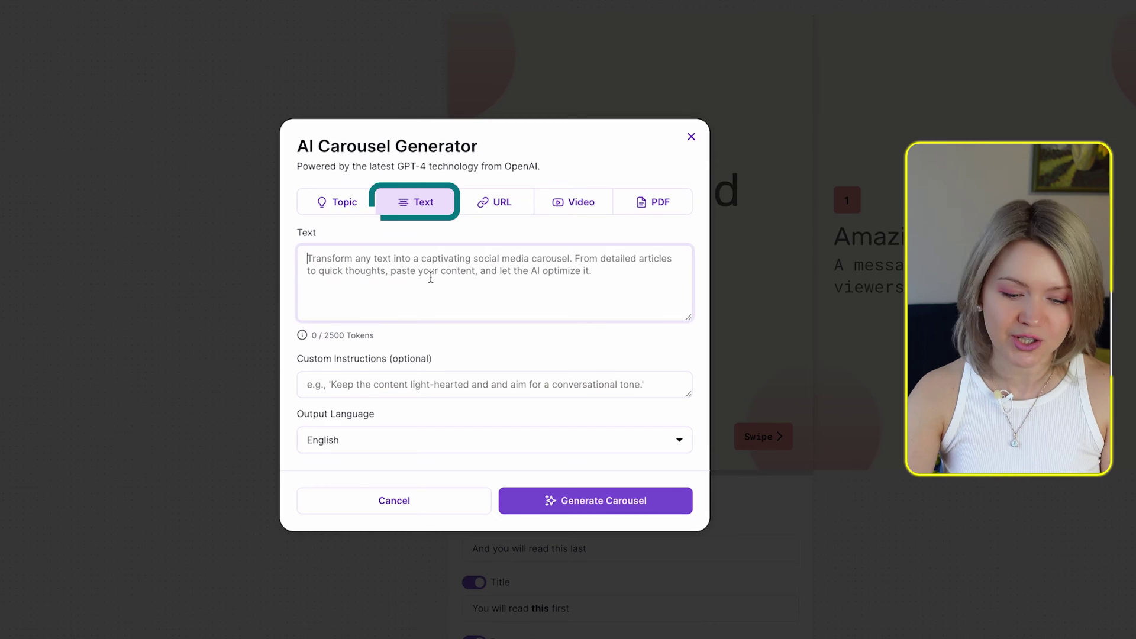
key("ctrl+v")
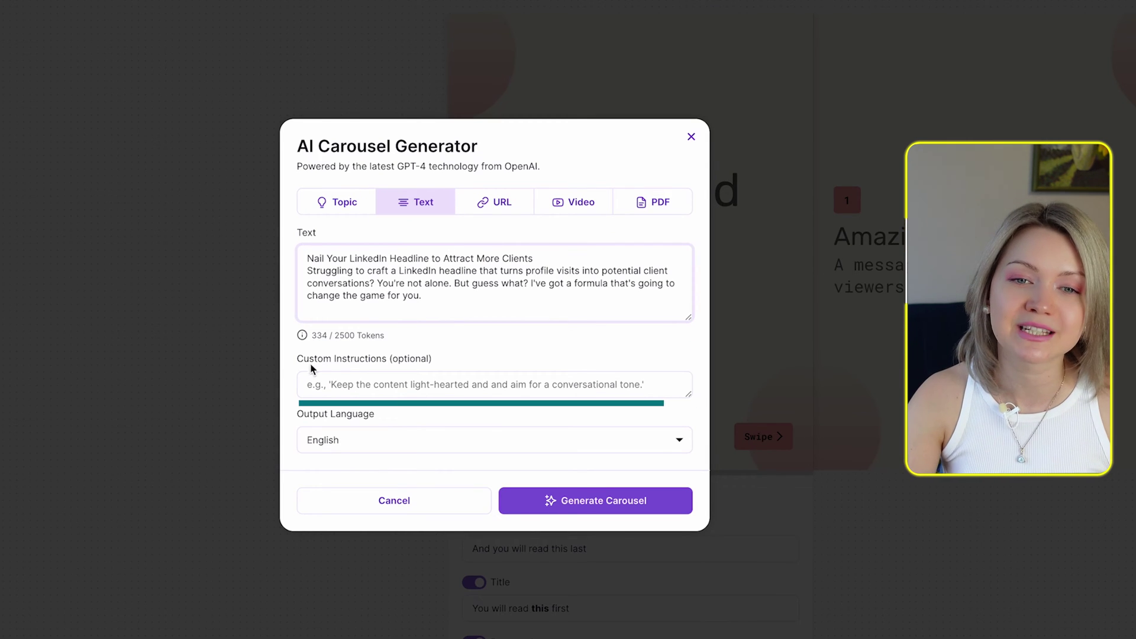
- Add custom instructions with the word list including magic, buzzing, hacks, killer, spill the beans, revamp, unlock and transform, and generate the carousel
left_click(429, 385)
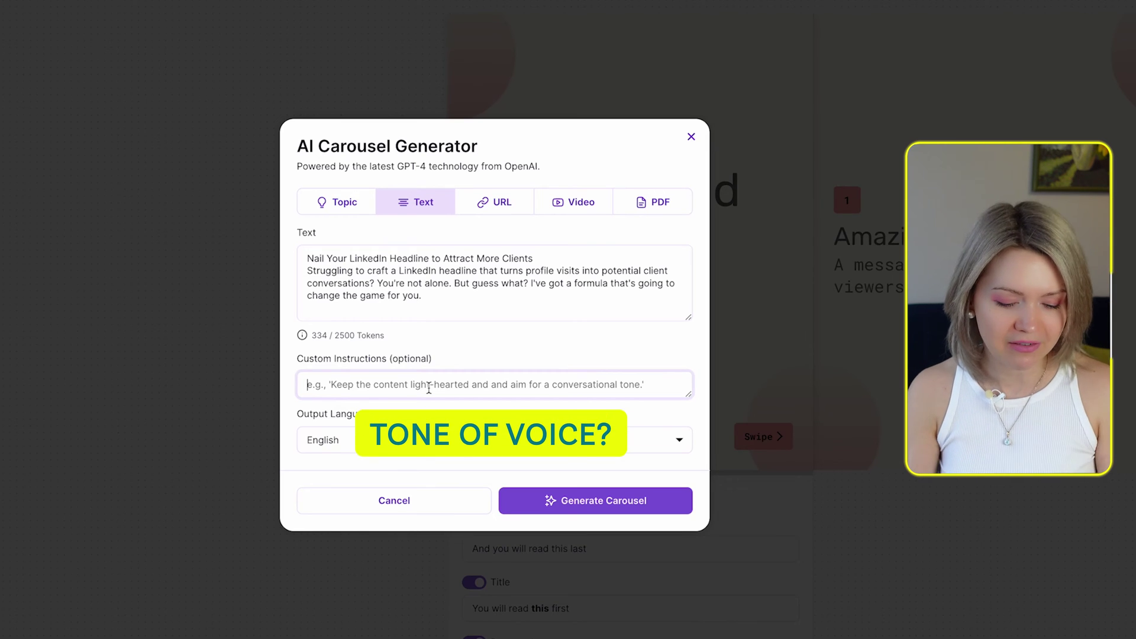
key("ctrl+v")
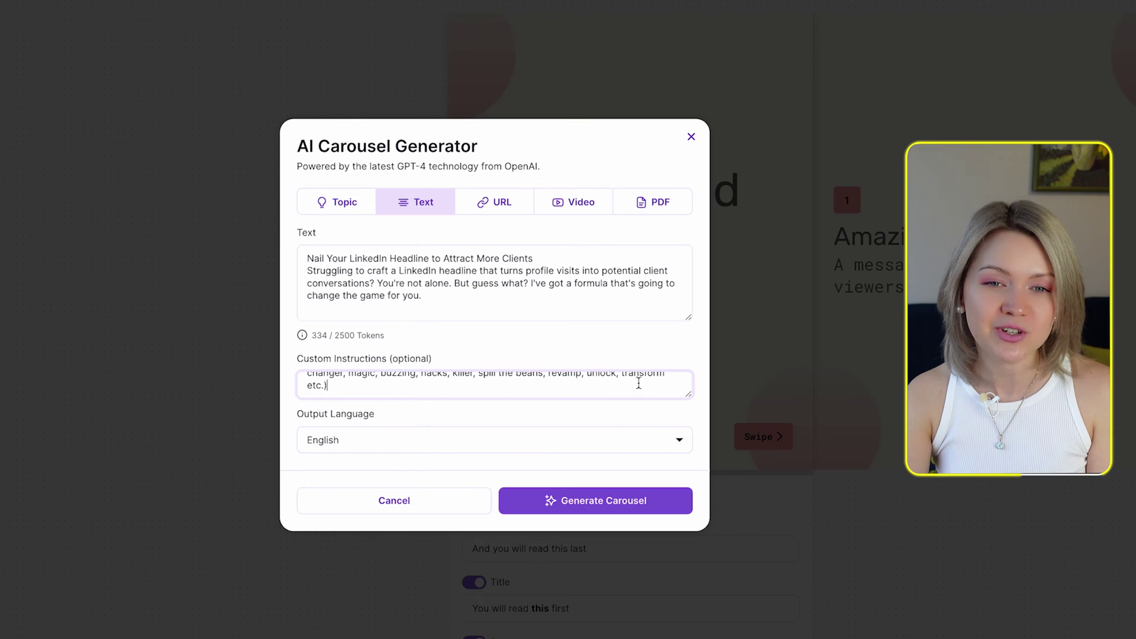
left_click_drag(291, 170, 534, 168)
left_click(532, 169)
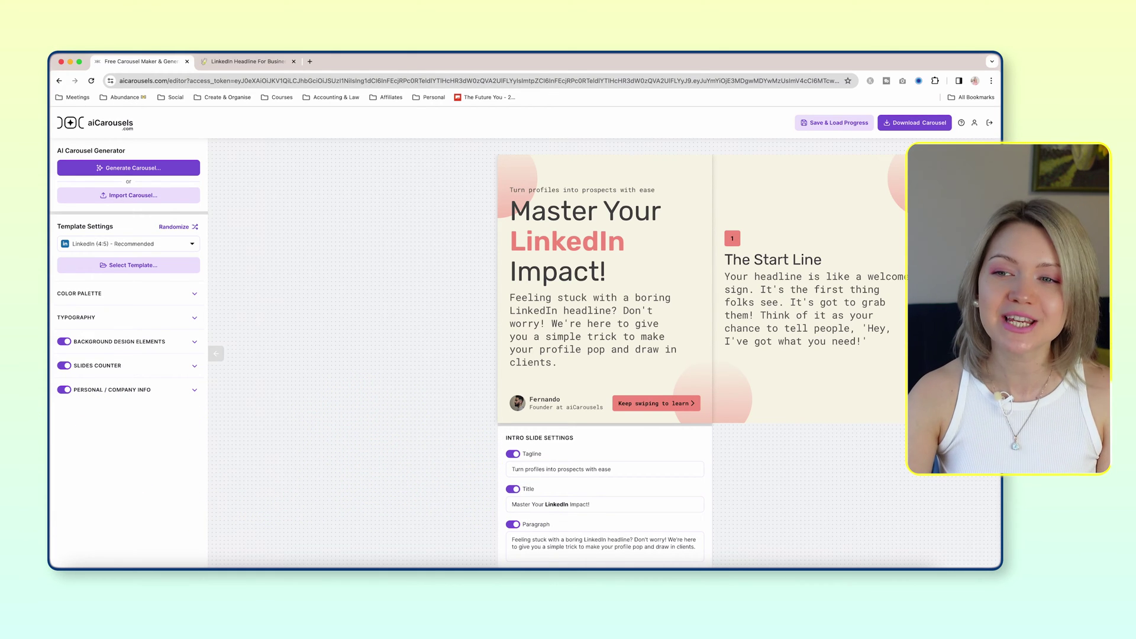
- Try several preset color palettes on the generated slides and return to the cream, charcoal and coral palette
scroll(591, 290, "right", 10)
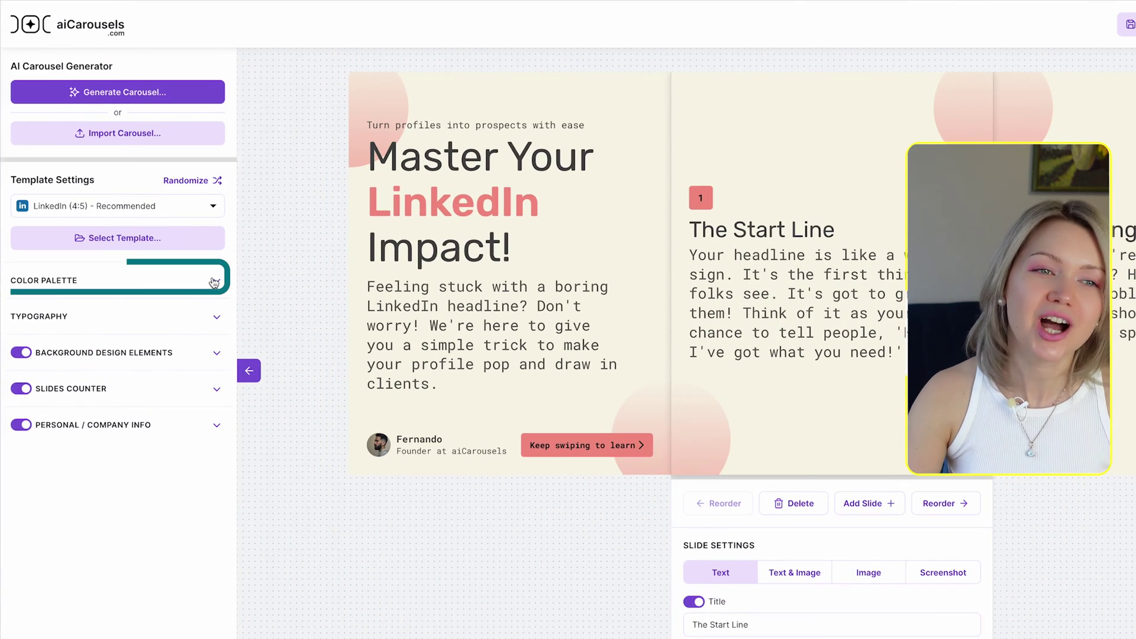
left_click(192, 294)
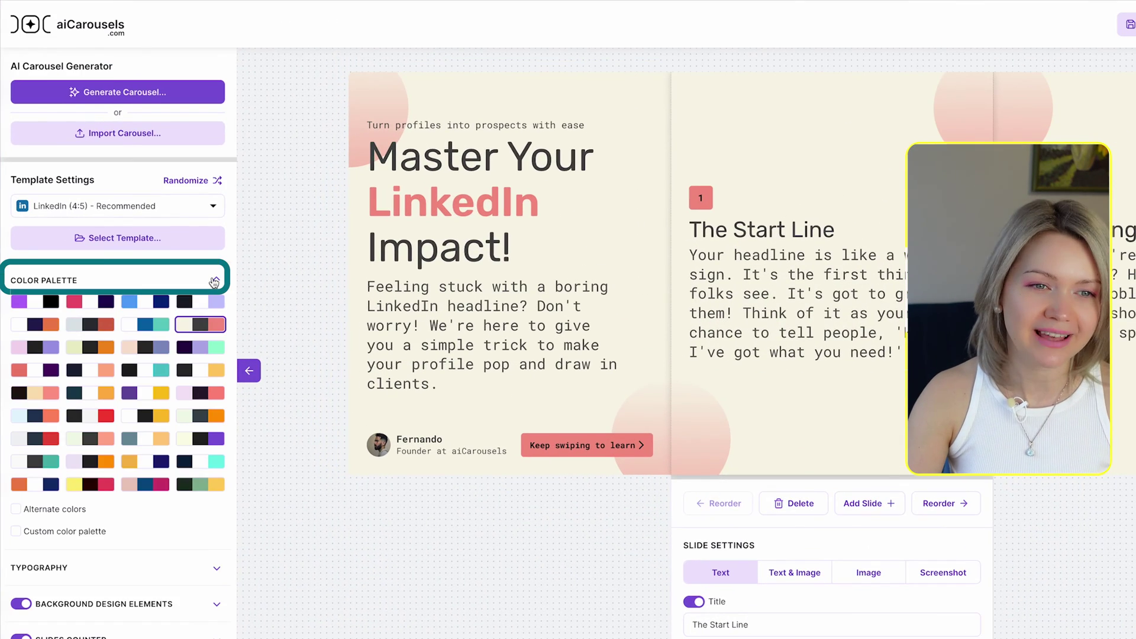
left_click(214, 301)
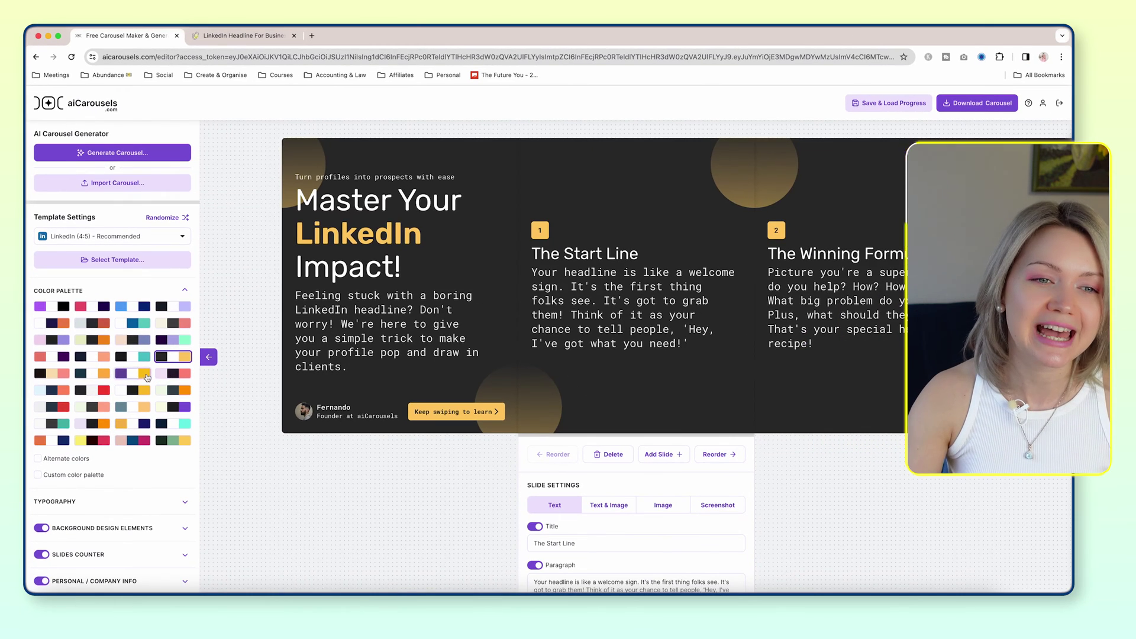
left_click(146, 375)
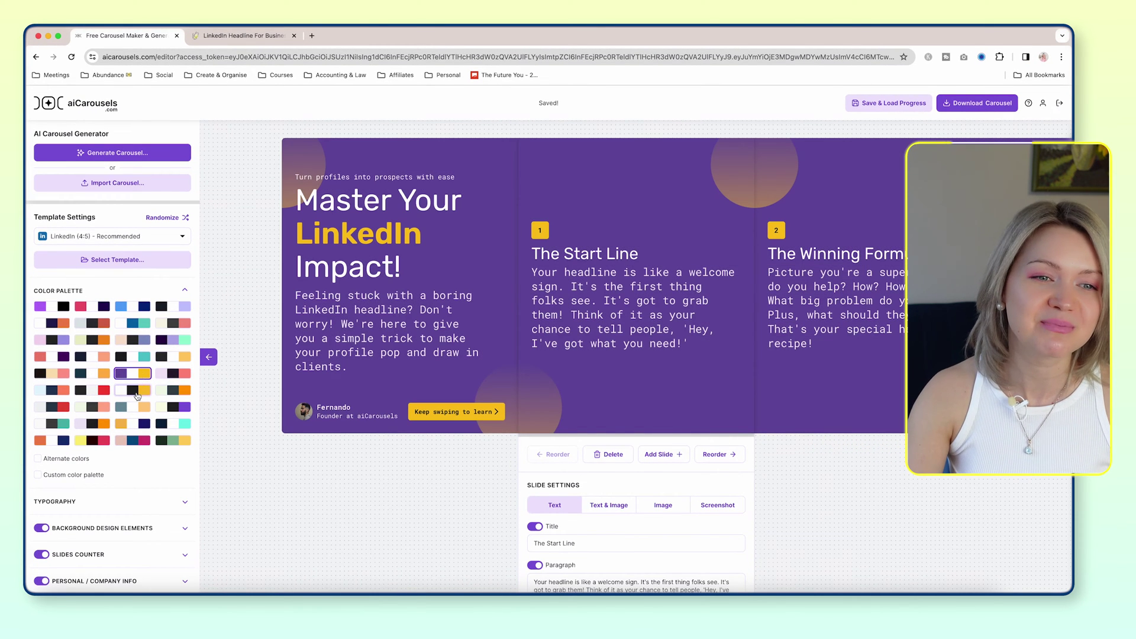
left_click(135, 392)
left_click(135, 407)
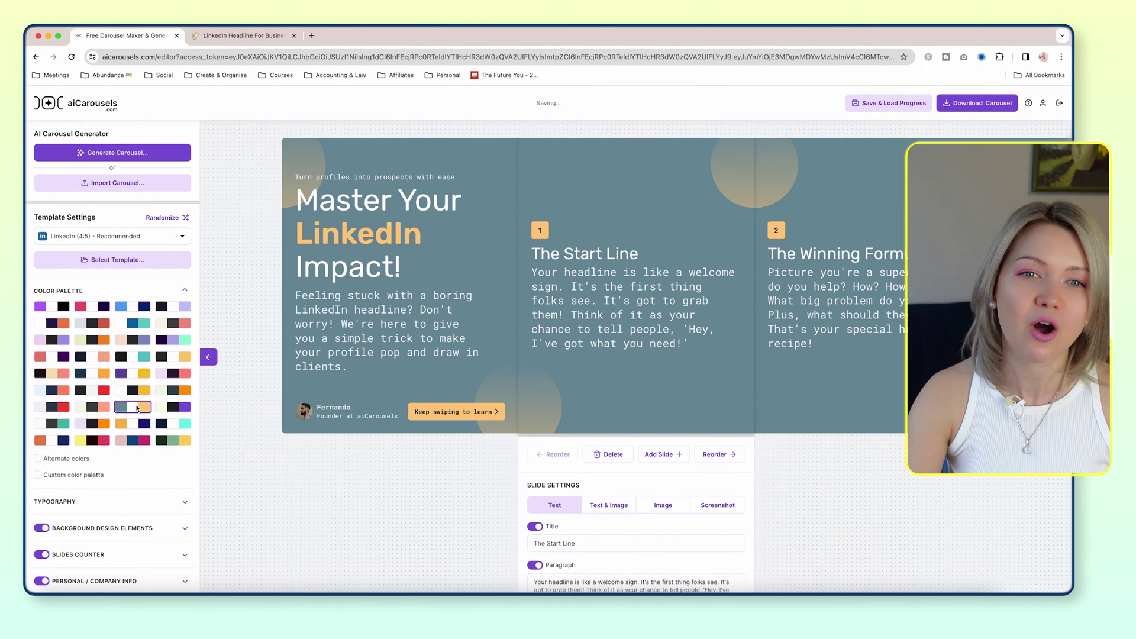
left_click(131, 425)
left_click(91, 424)
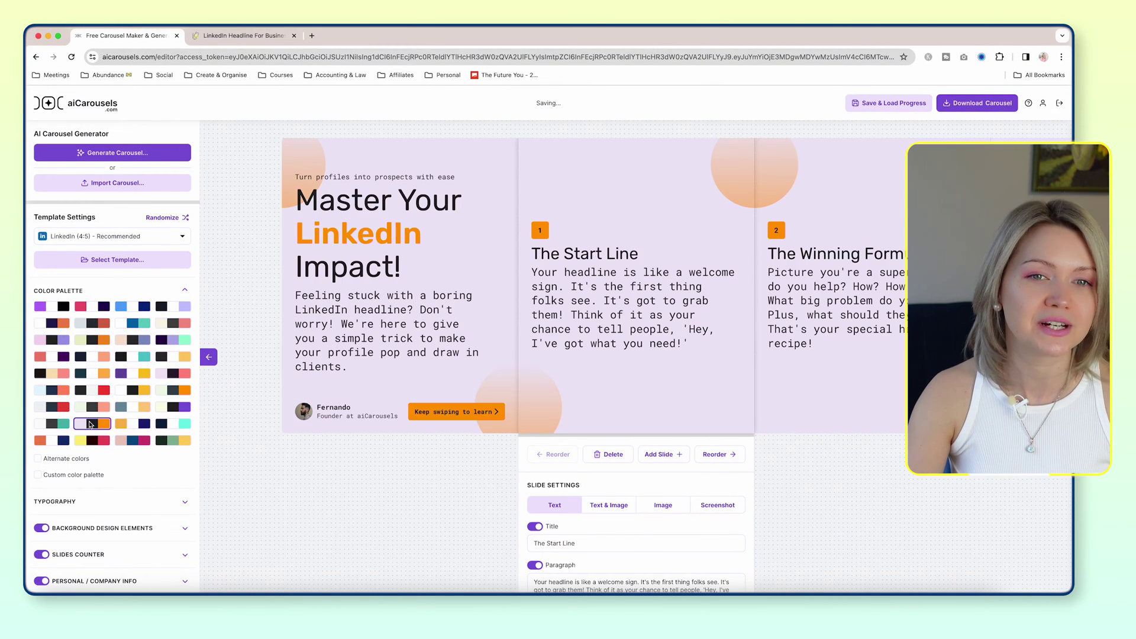
left_click(90, 409)
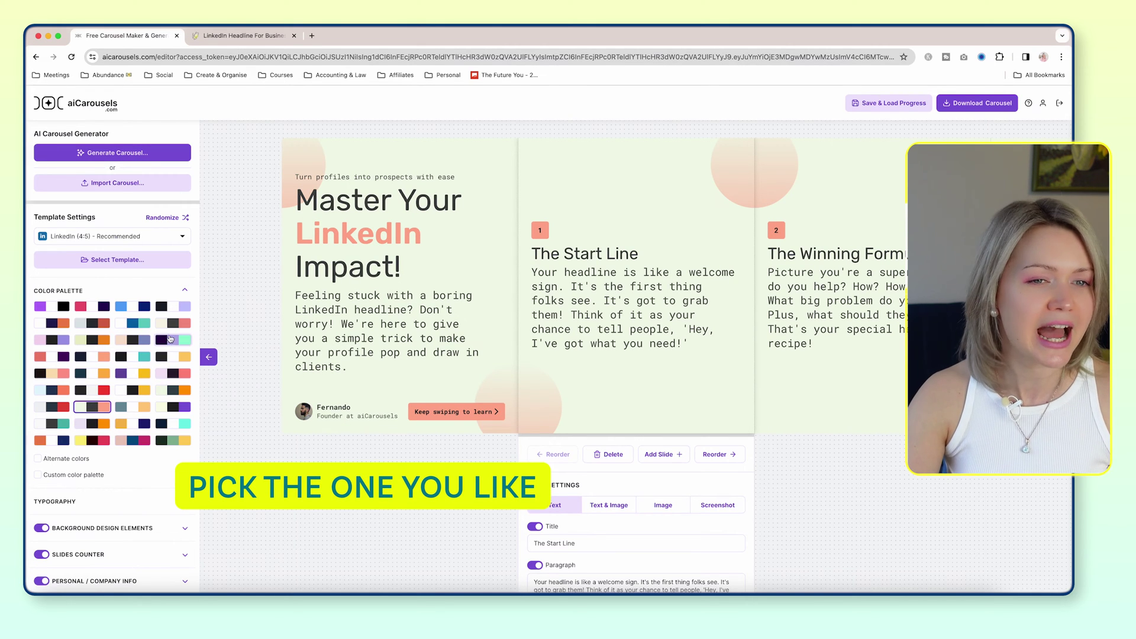
left_click(173, 322)
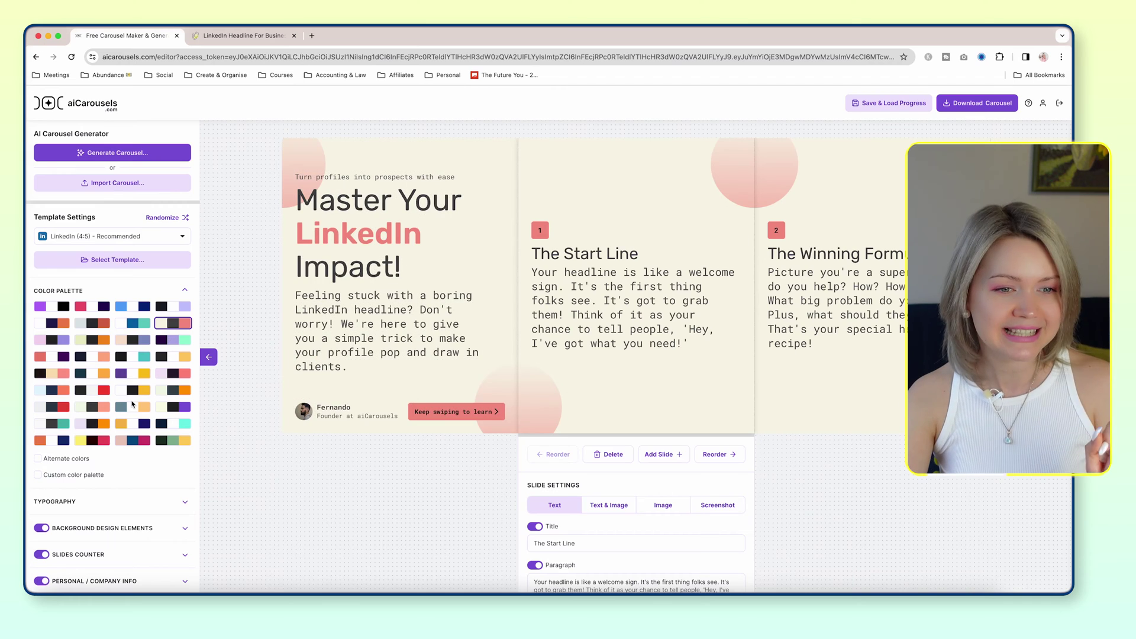
- Try the font pairings Yellowtail + Lato, DM Serif Display + DM Sans, and Poppins + Inter on the carousel
scroll(132, 404, "down", 1)
left_click(168, 491)
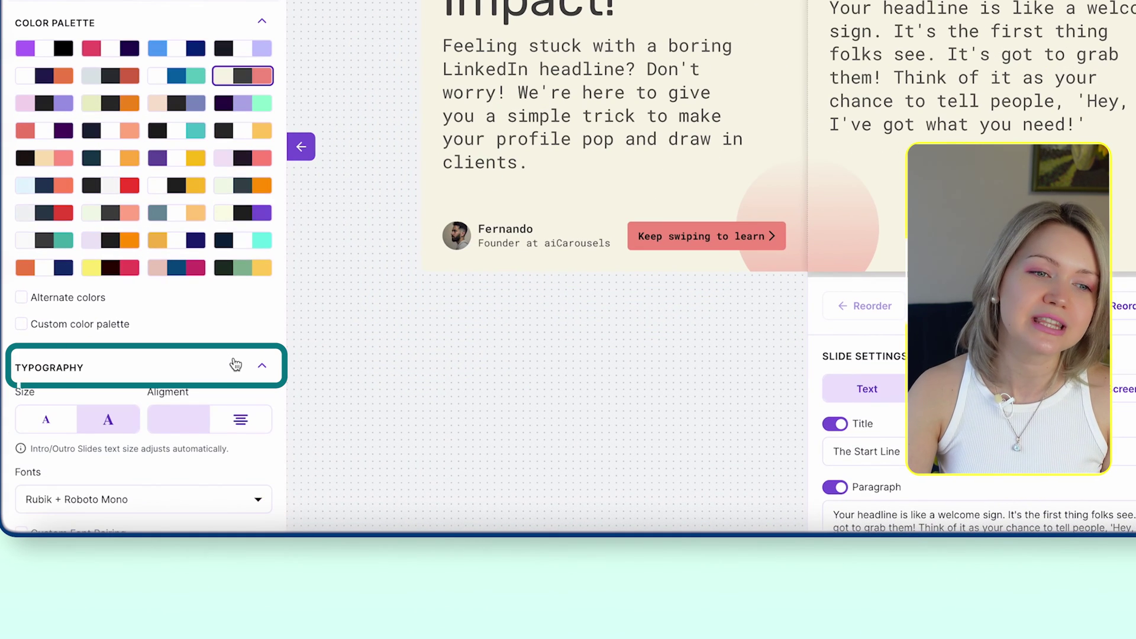
scroll(235, 365, "down", 3)
left_click(200, 340)
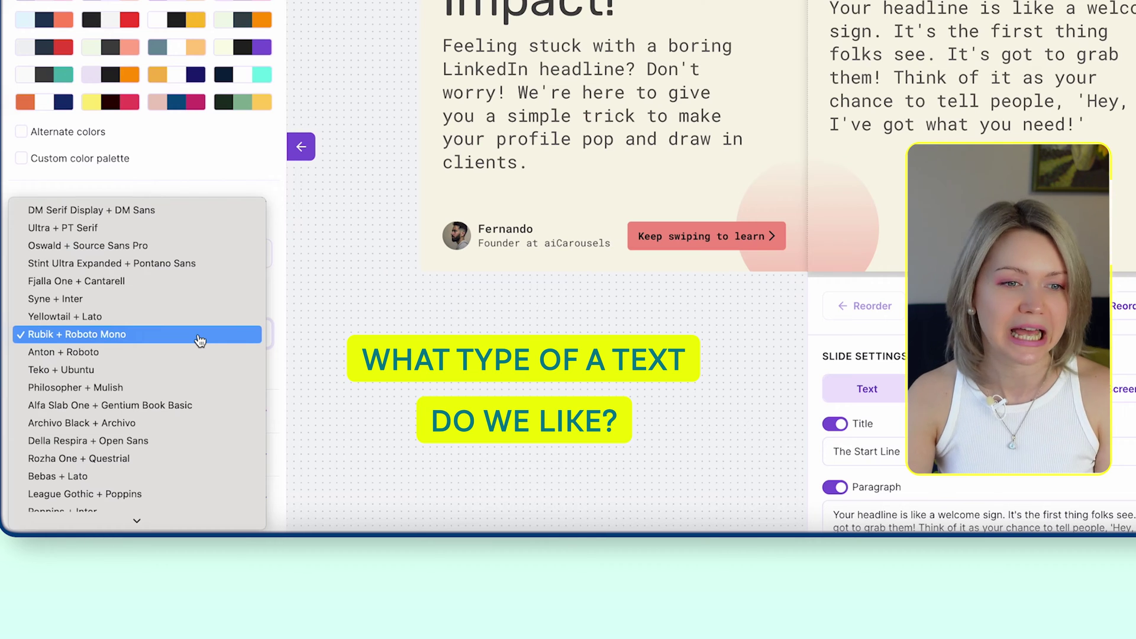
left_click(198, 320)
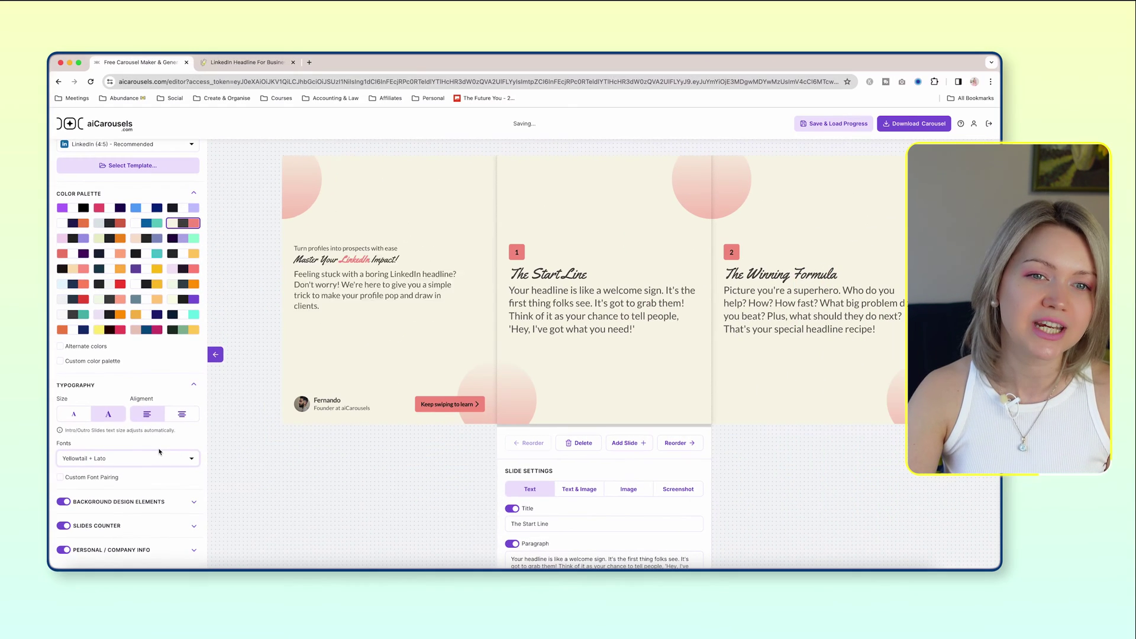
left_click(149, 459)
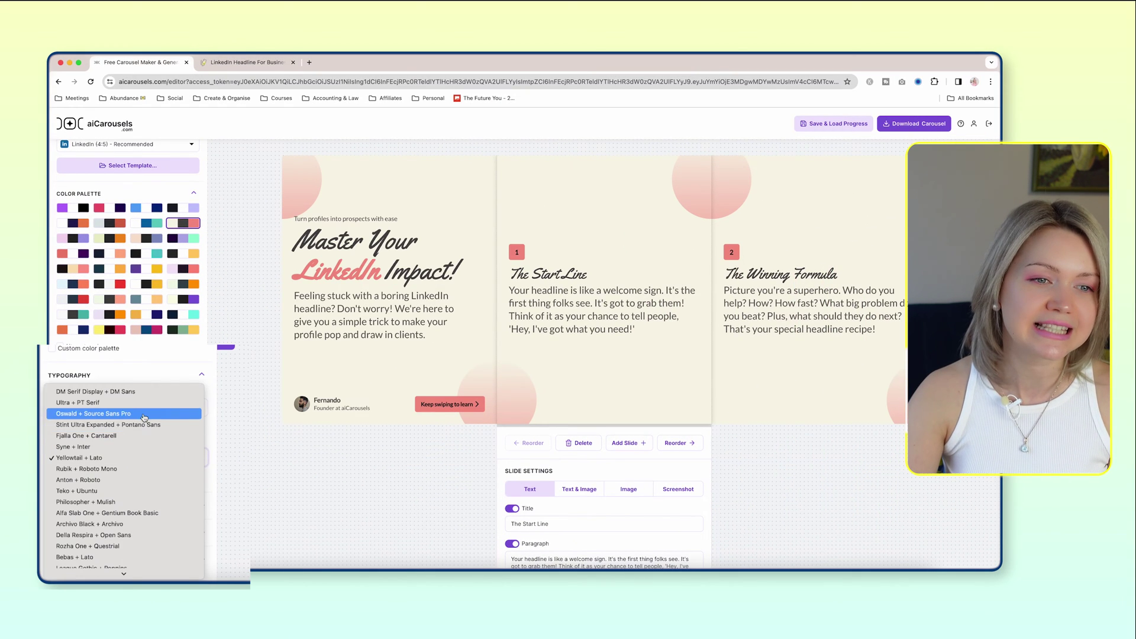
left_click(95, 391)
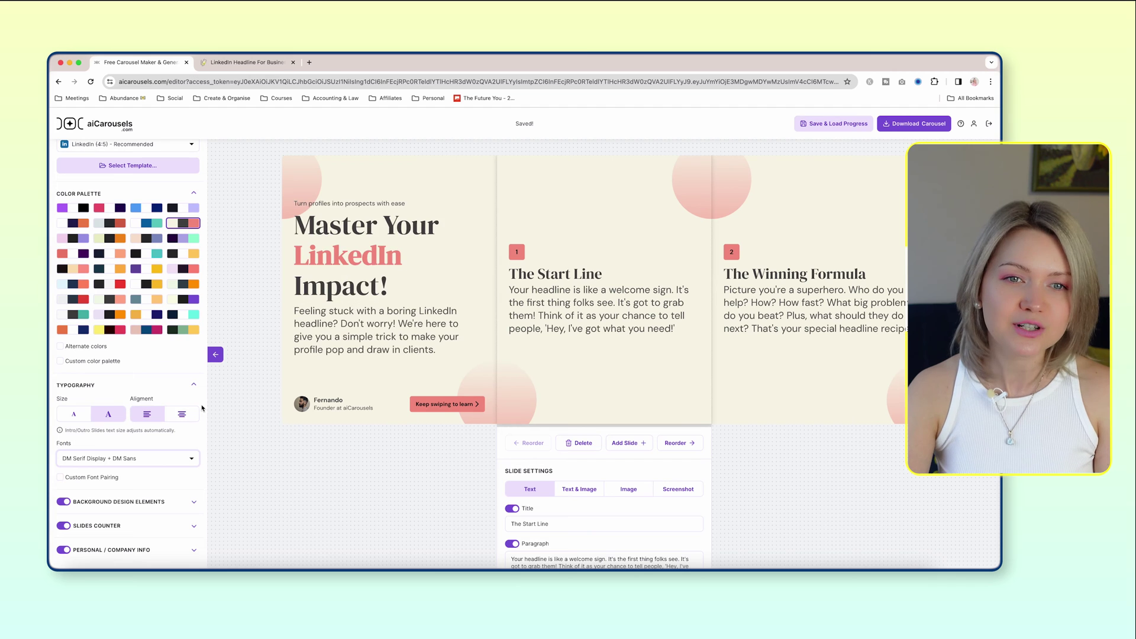
left_click(142, 459)
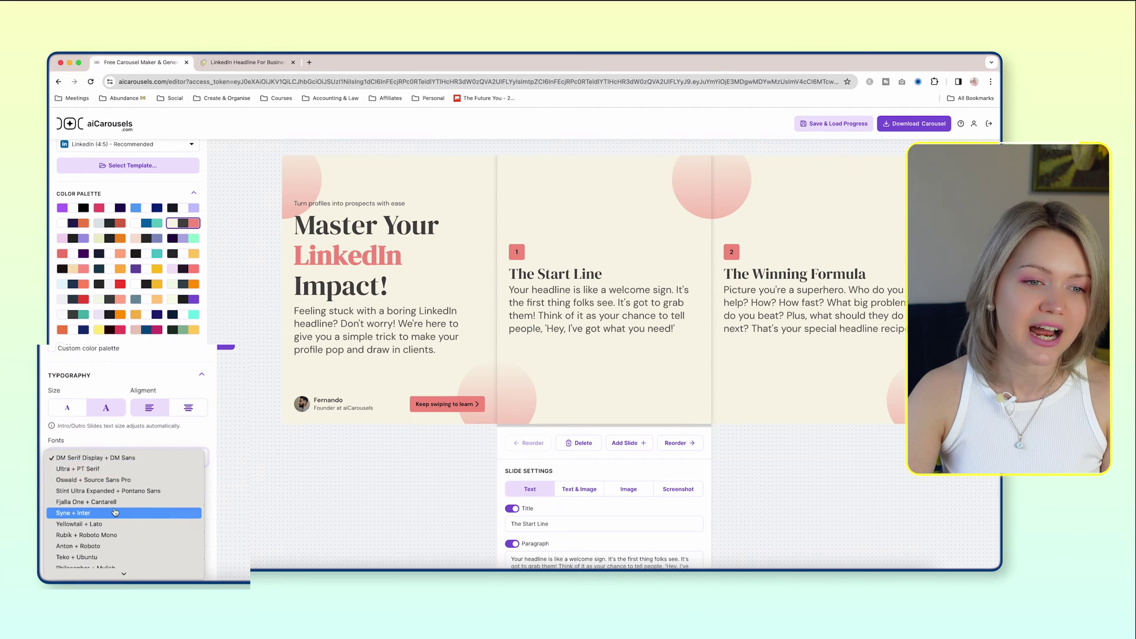
left_click(110, 529)
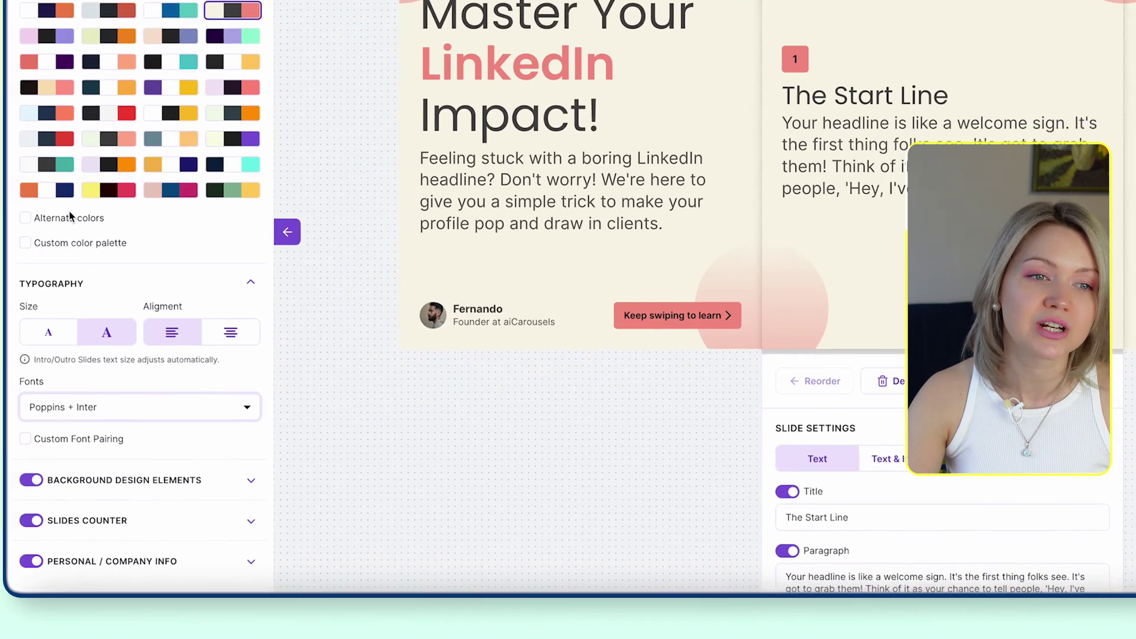
- Enable a custom color palette with accent color #299397 and turn on alternate colors for the slides
left_click(60, 361)
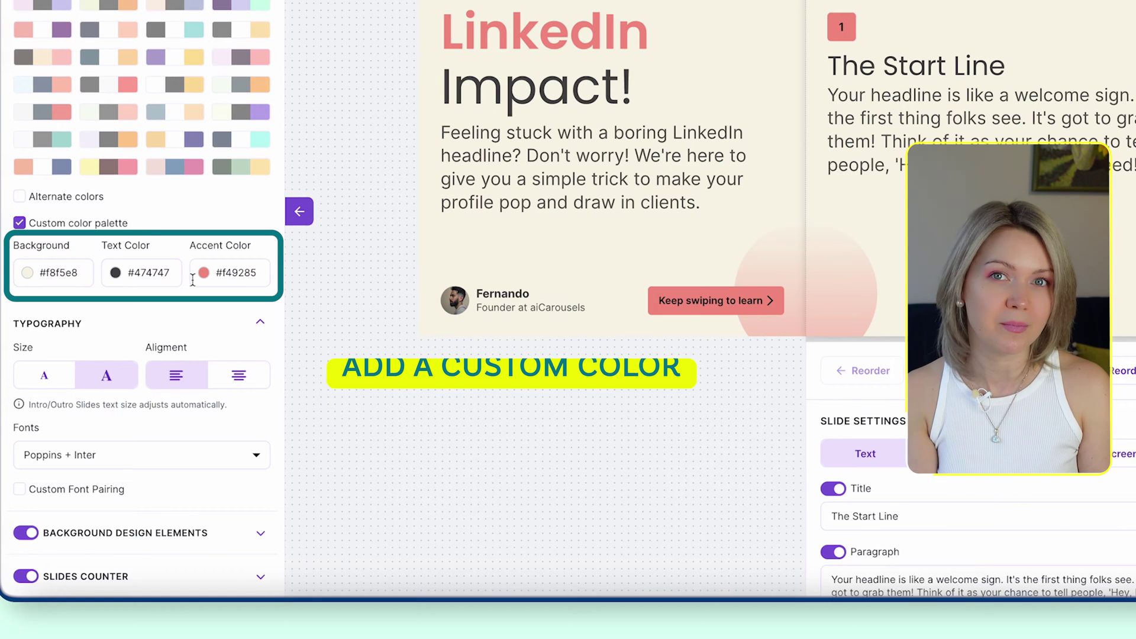
left_click(242, 277)
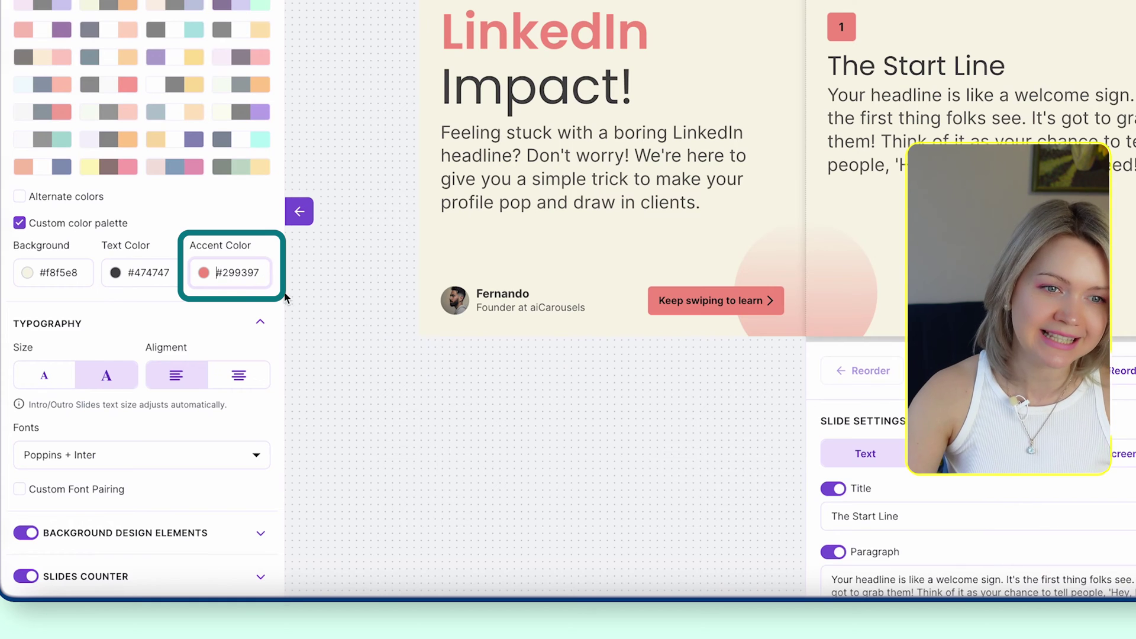
left_click(310, 293)
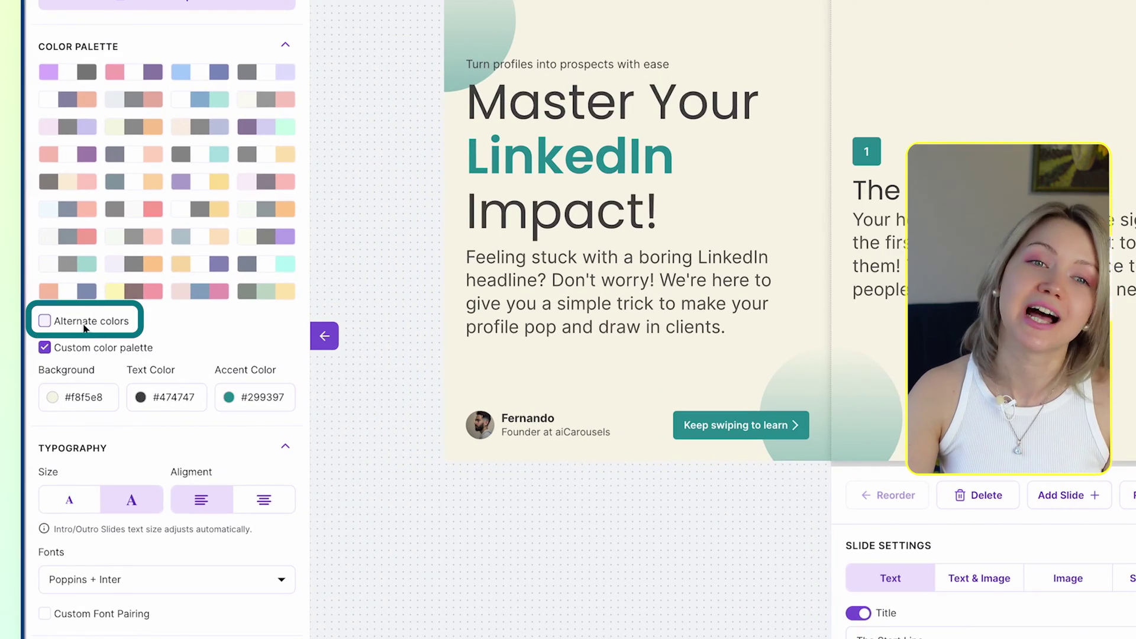
left_click(84, 327)
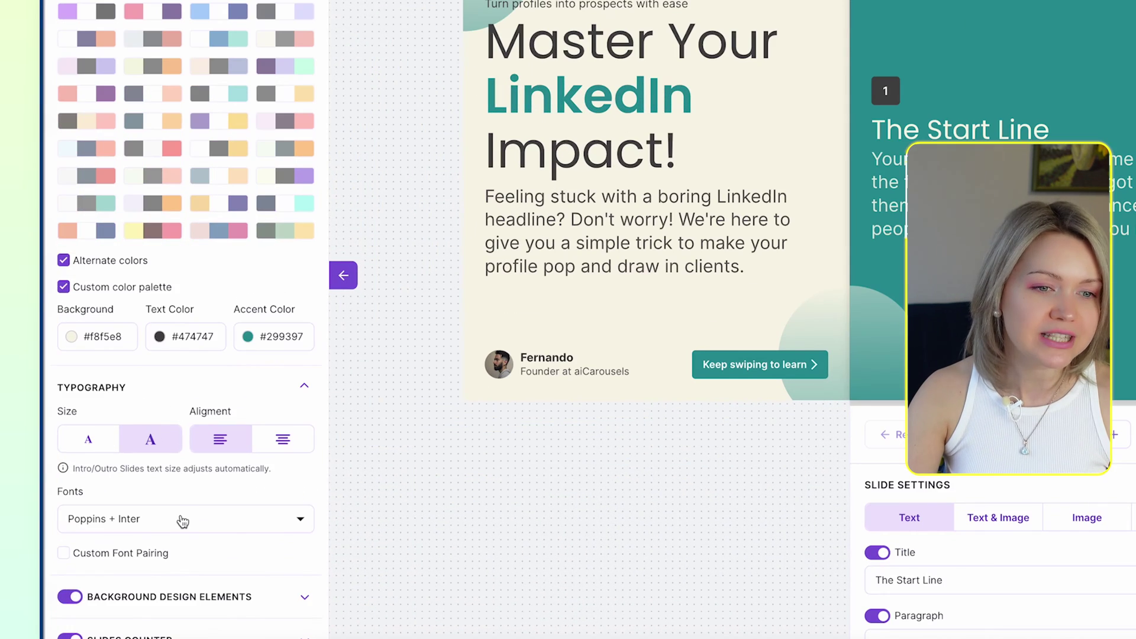
- Set the carousel's font pairing to Rubik + Roboto Mono
left_click(90, 505)
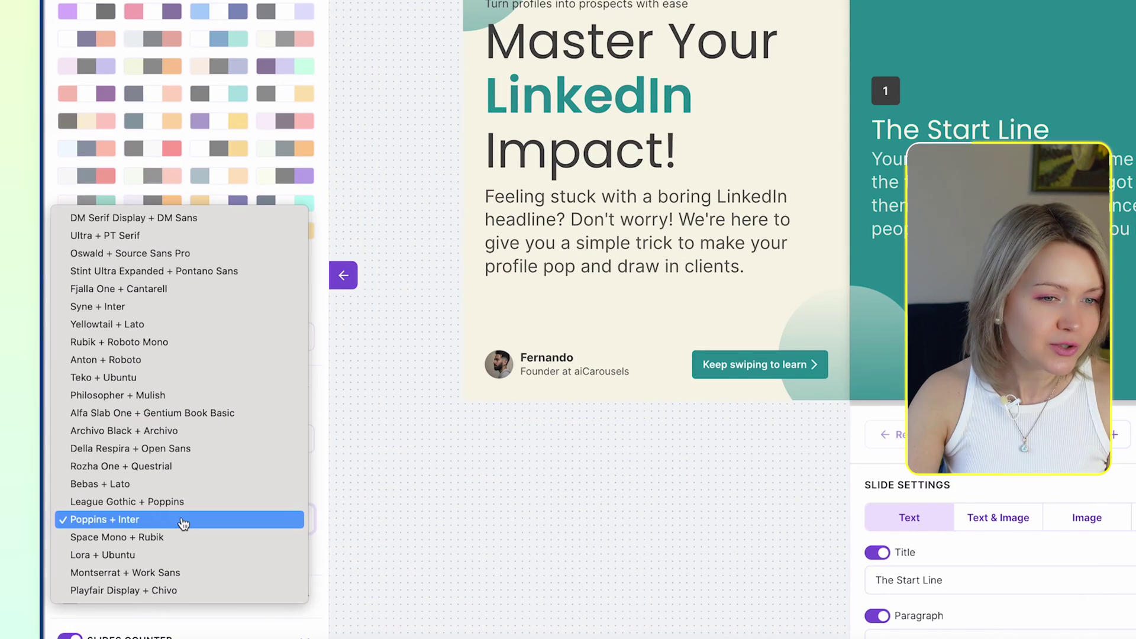
left_click(178, 343)
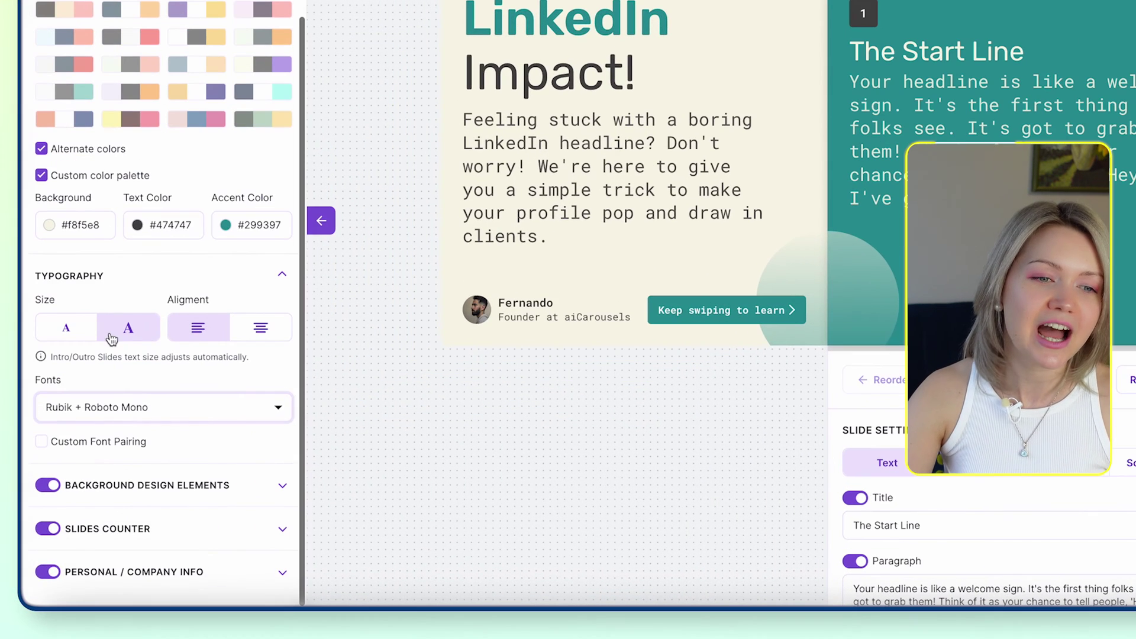
- Try the Triangular Transition and Roundly Capsules background designs, and switch the background design elements off and back on
left_click(264, 485)
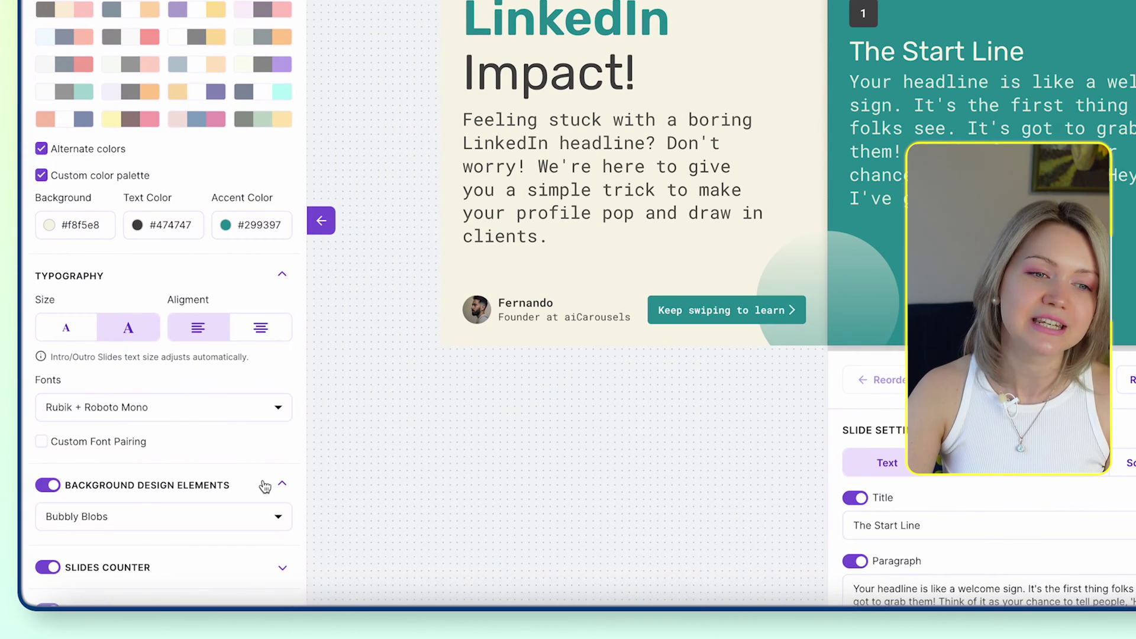
left_click(272, 517)
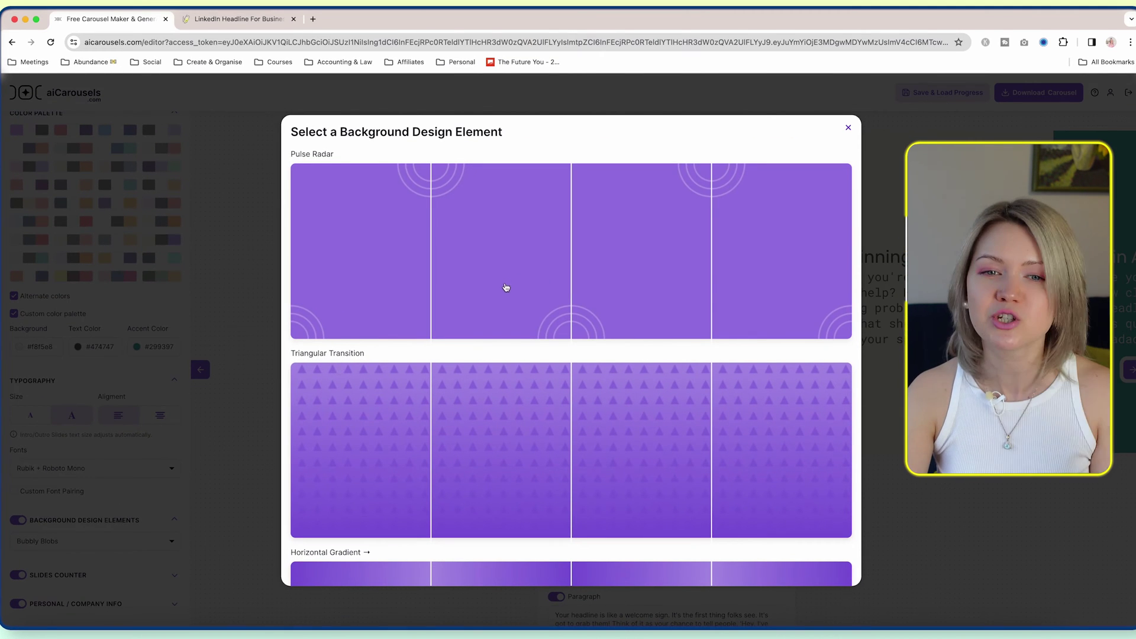
left_click(496, 386)
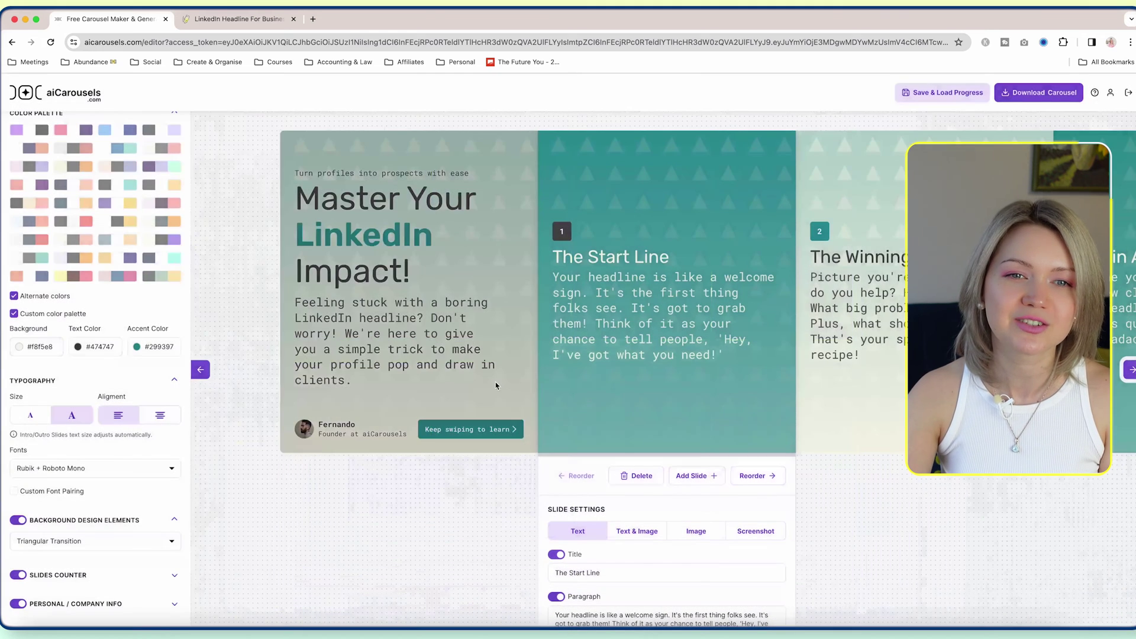
left_click(152, 539)
scroll(461, 459, "down", 7)
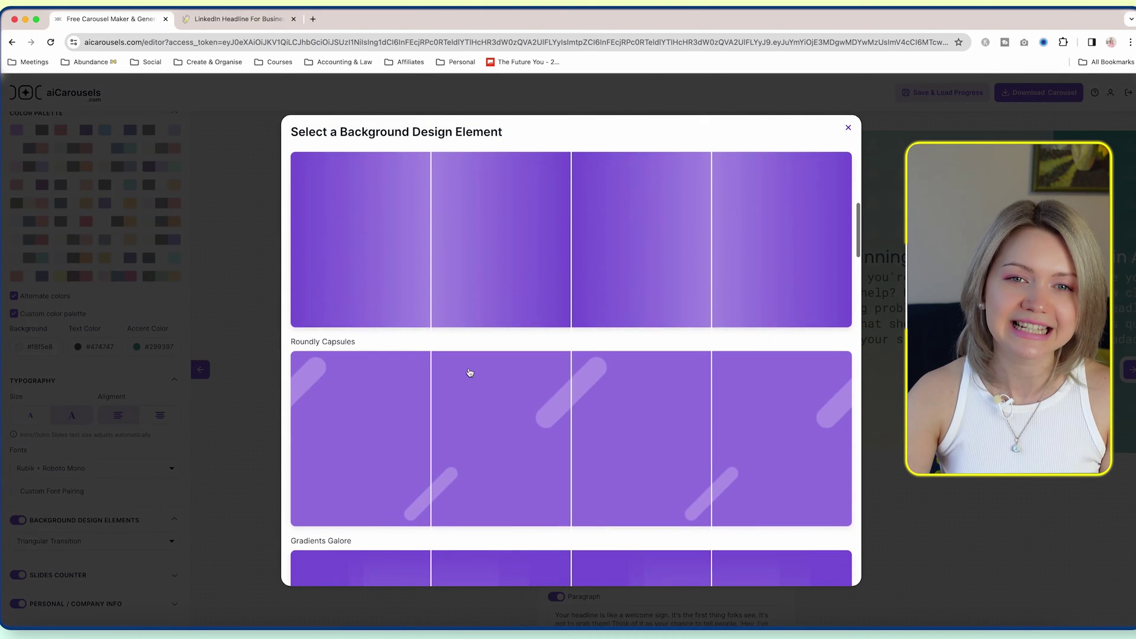
left_click(486, 411)
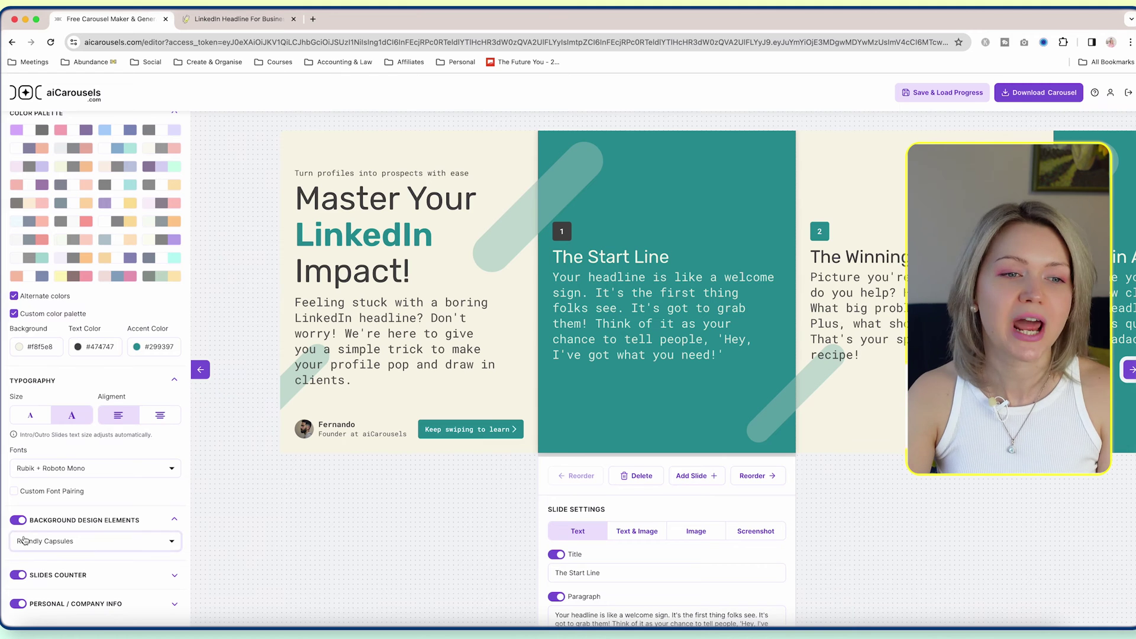
left_click(18, 520)
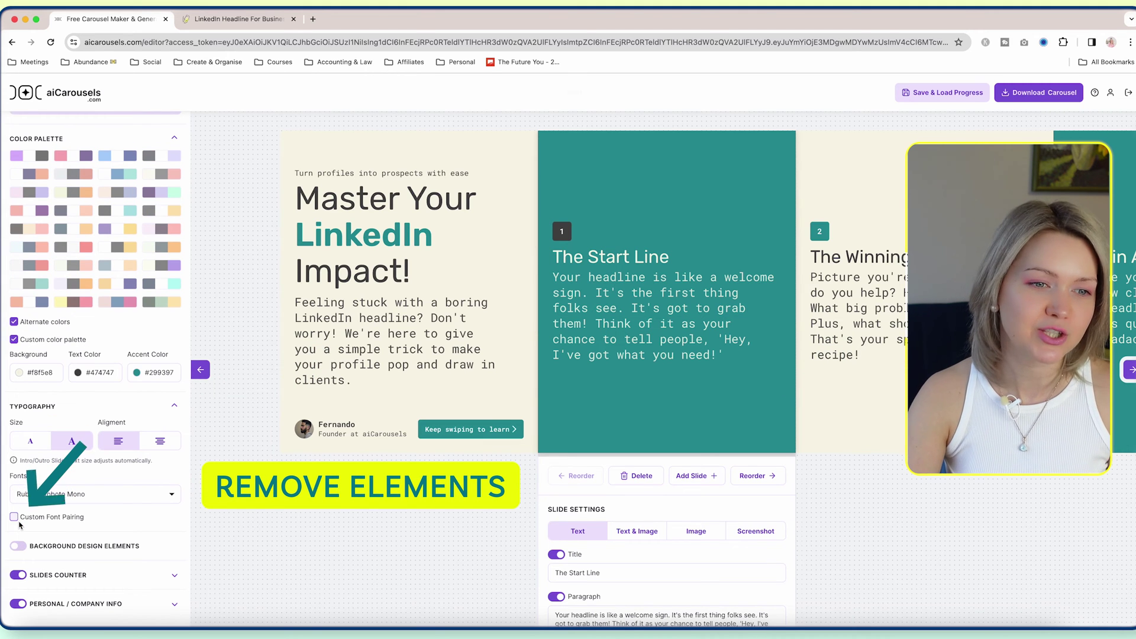
left_click(17, 546)
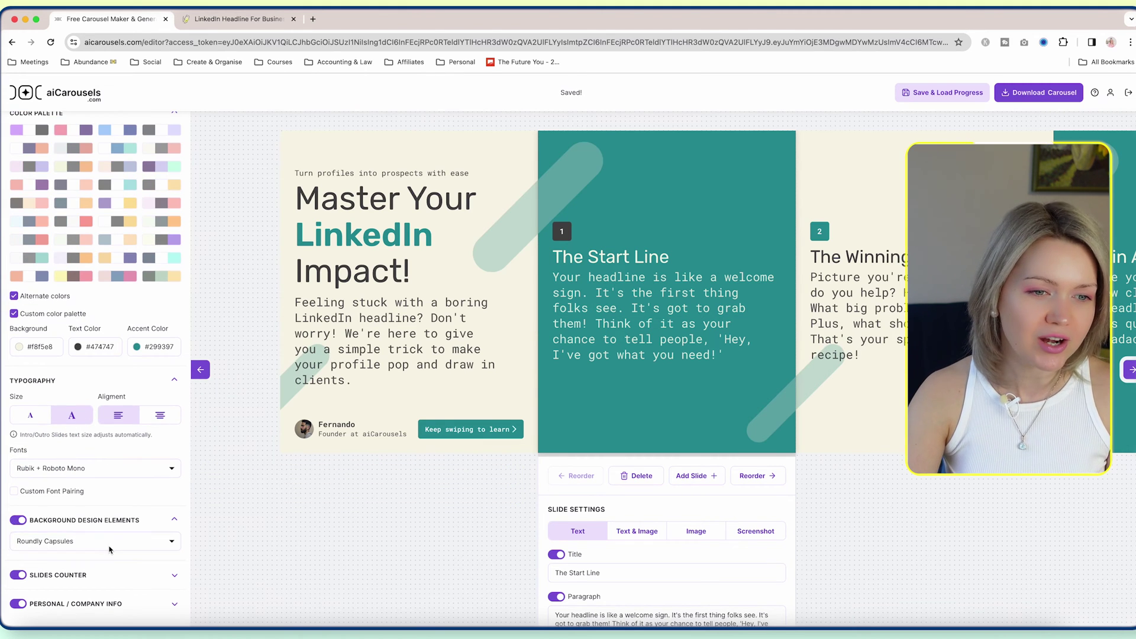
- Set the carousel's background design element to Bubbly Blobs
left_click(110, 550)
scroll(479, 429, "down", 10)
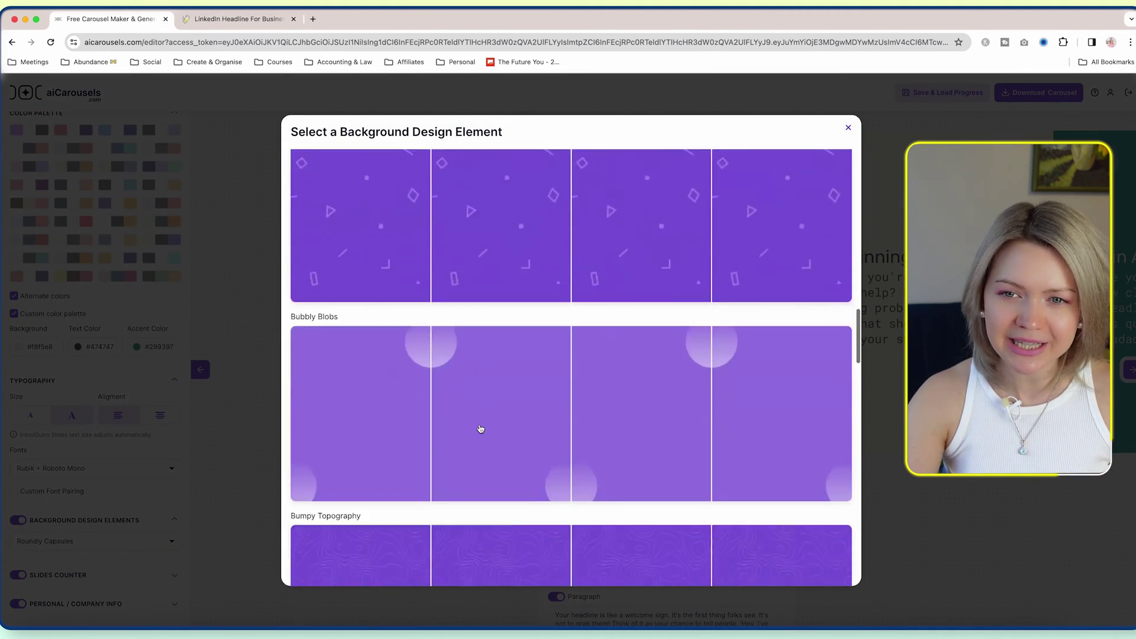
scroll(480, 428, "down", 4)
scroll(375, 314, "up", 2)
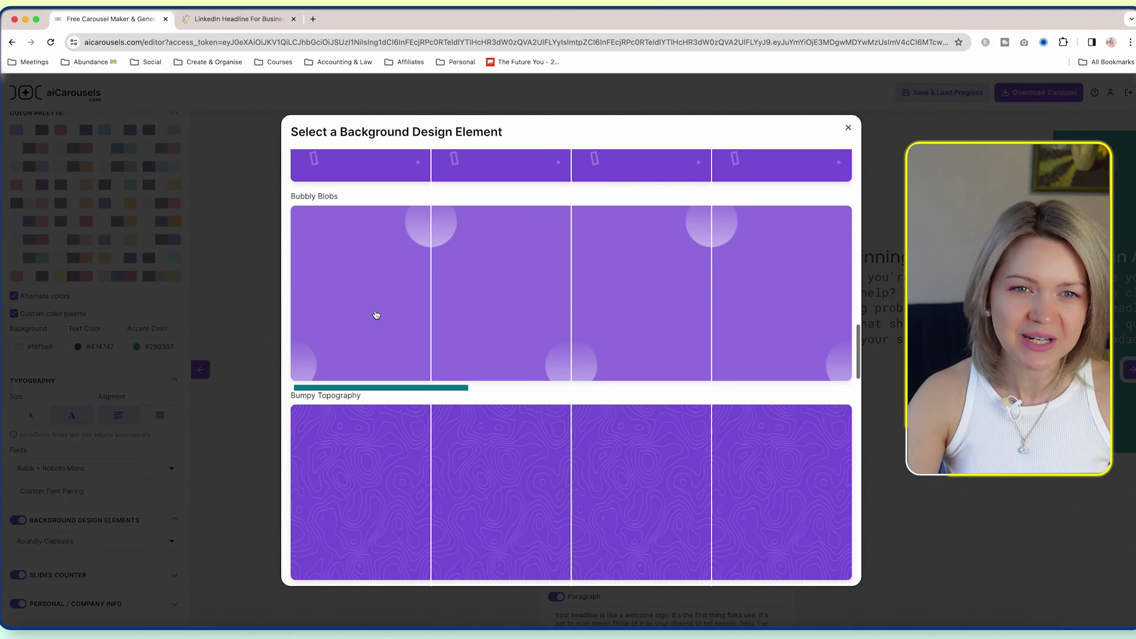
left_click(398, 281)
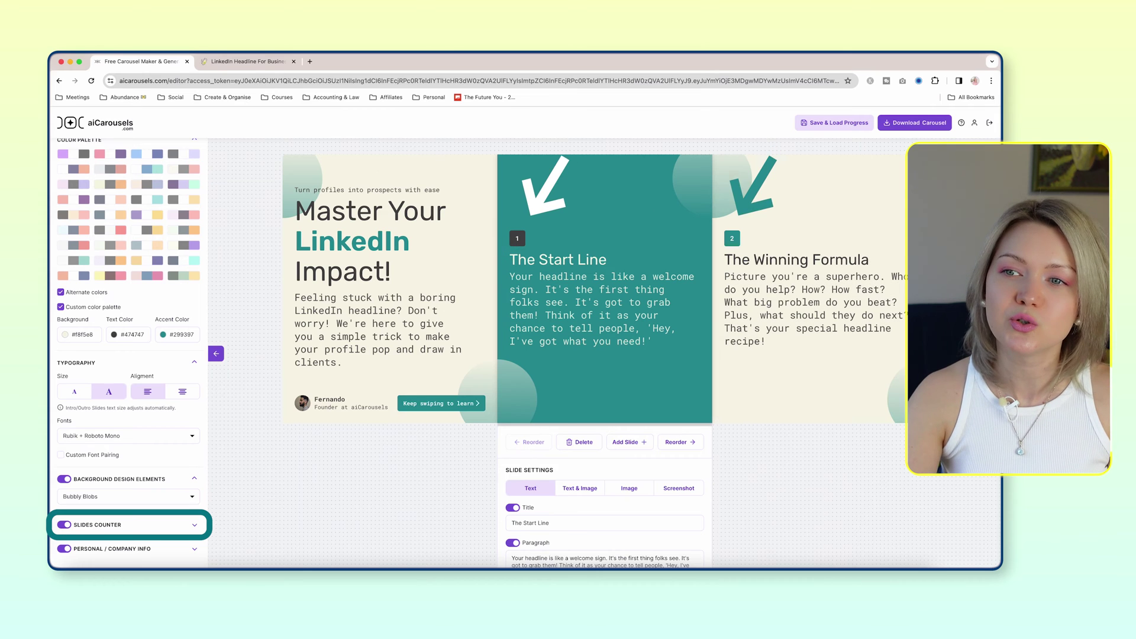
- Switch the slides counter off and back on, and set its roundness to the maximum
left_click(64, 524)
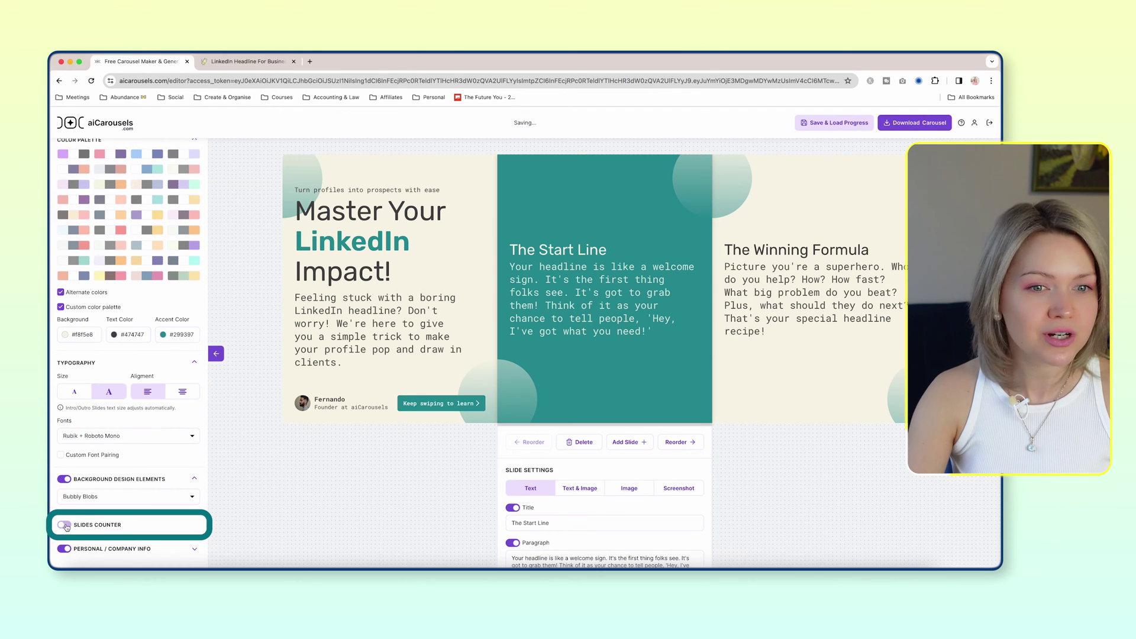
left_click(63, 525)
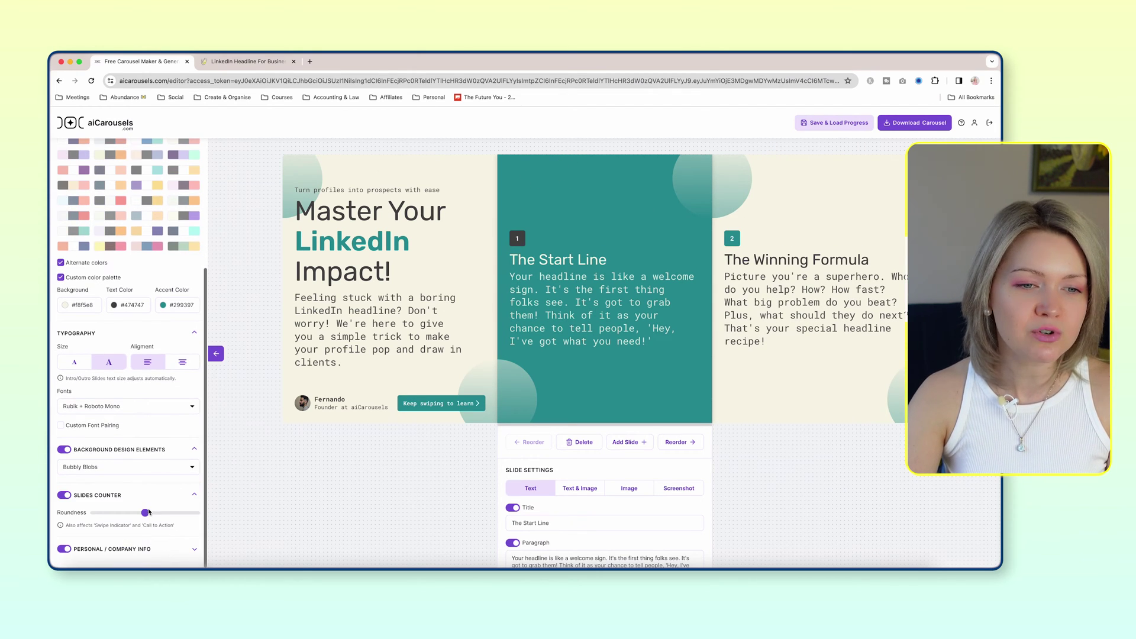
left_click_drag(147, 512, 196, 512)
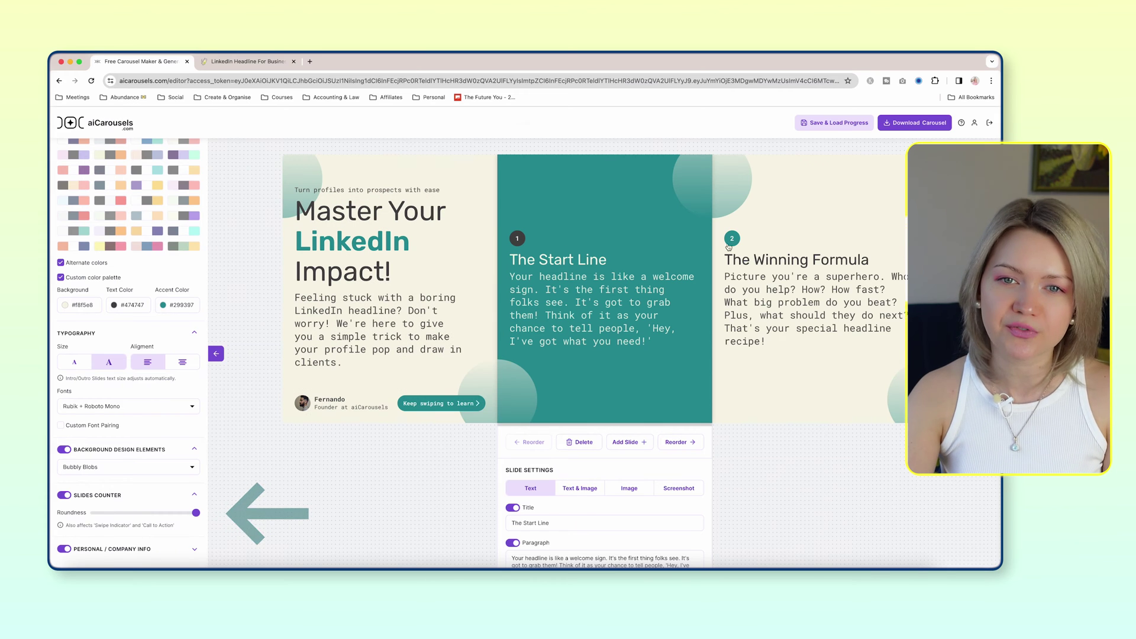
- Upload Untitled design (85).png as the headshot, try the personal info on all slides and restrict it again to the intro and outro slides
left_click(142, 548)
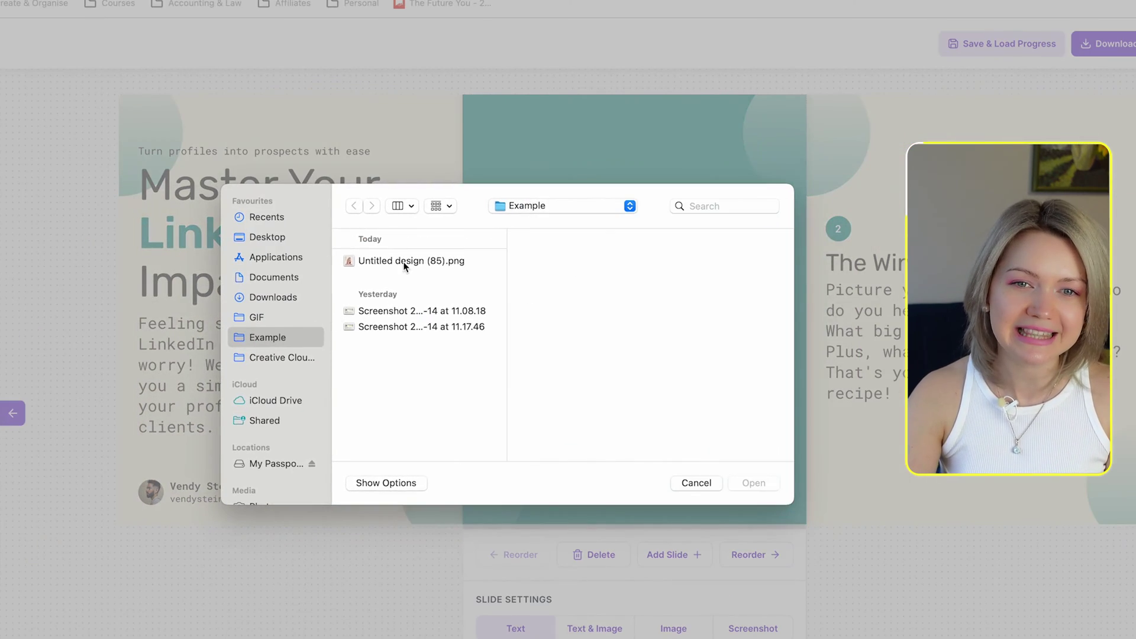
left_click(404, 263)
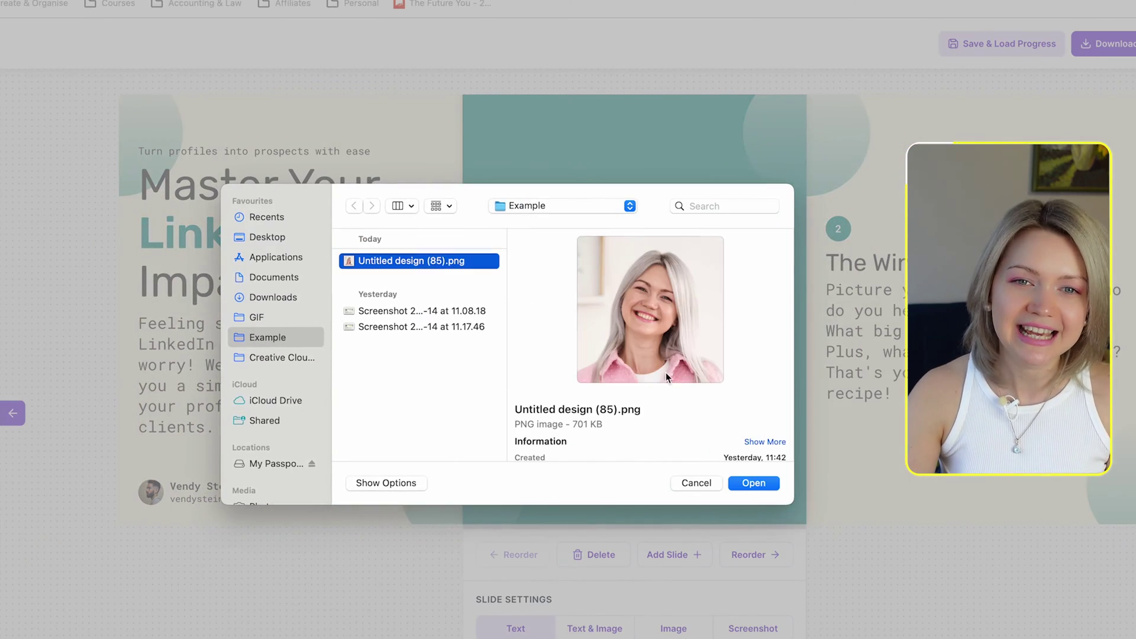
left_click(764, 488)
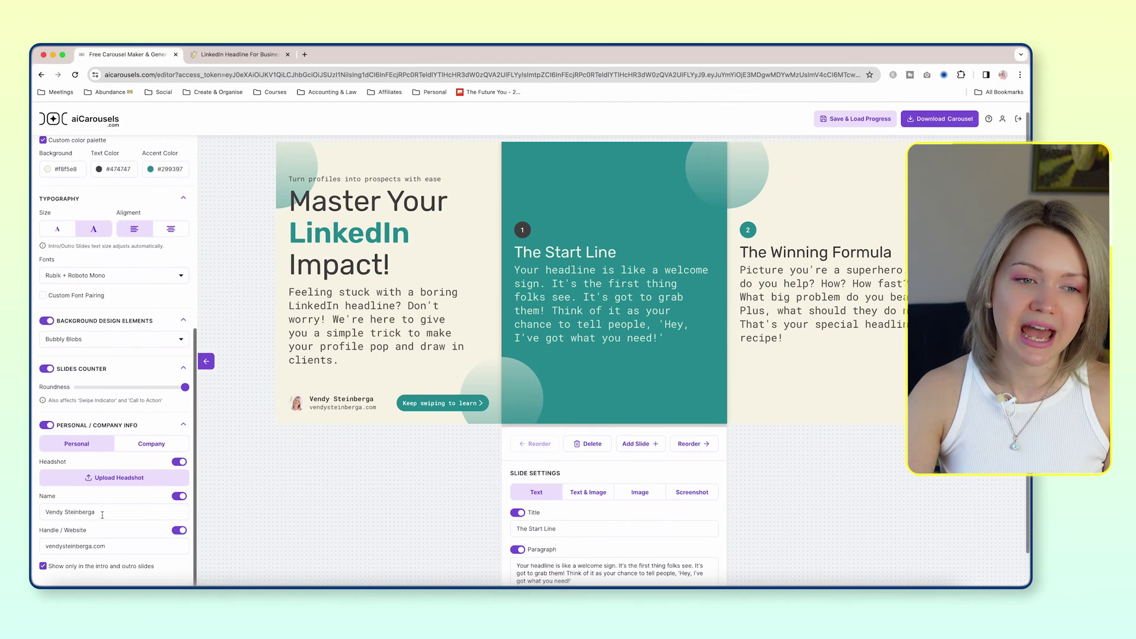
left_click(43, 567)
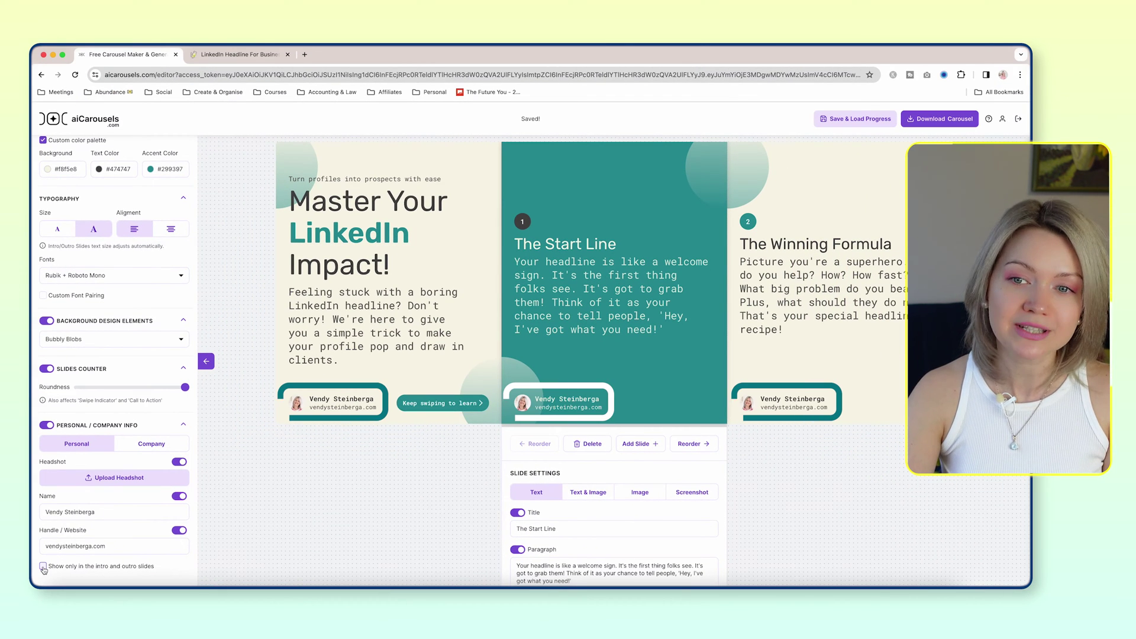
left_click(42, 566)
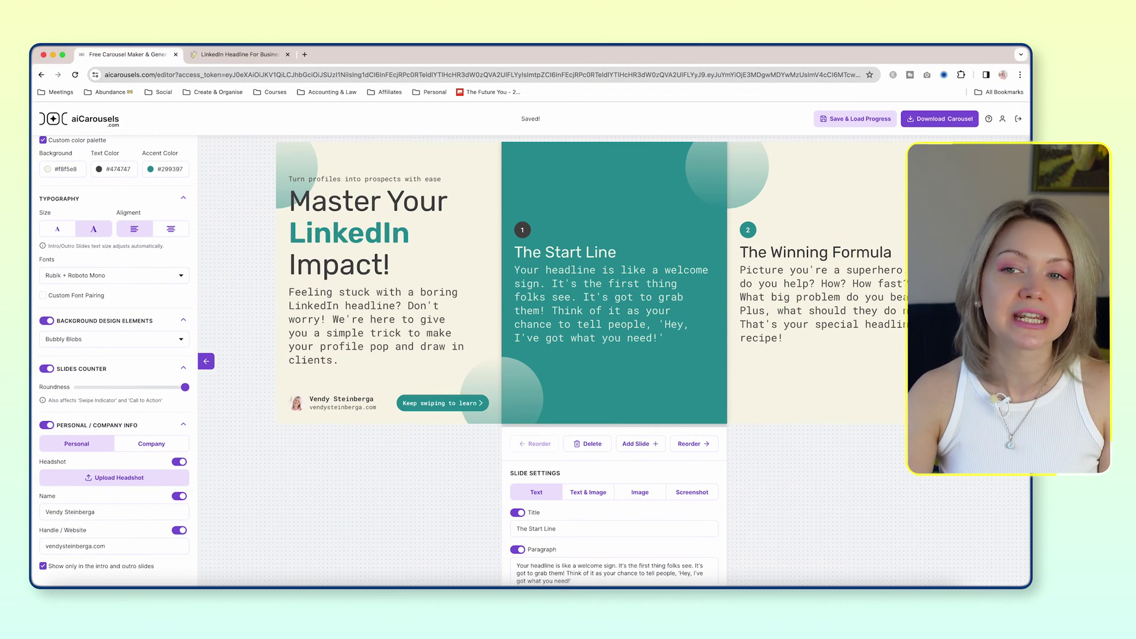
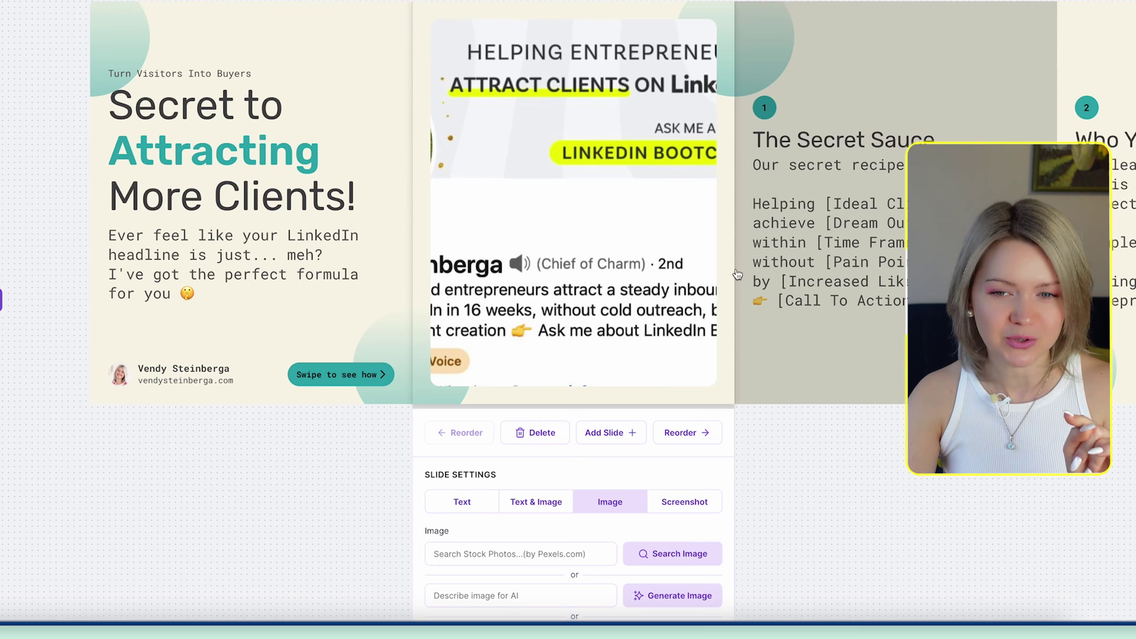
- Give the first numbered slide the text and image layout with horizontal image orientation, without scaling the image to fill the available space
left_click(548, 506)
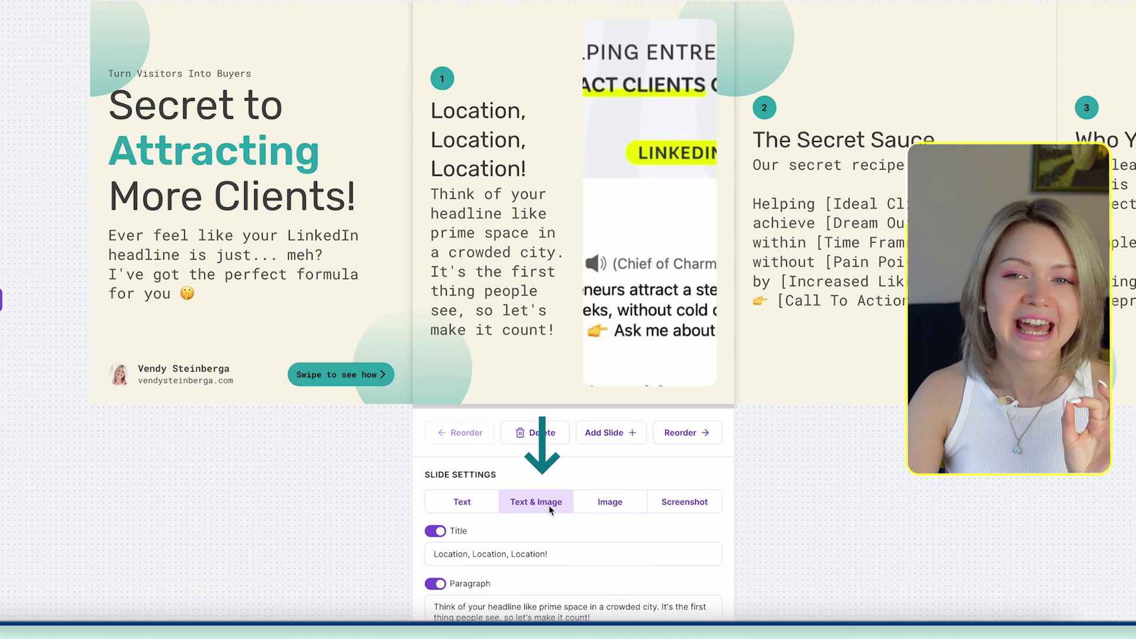
scroll(455, 582, "down", 5)
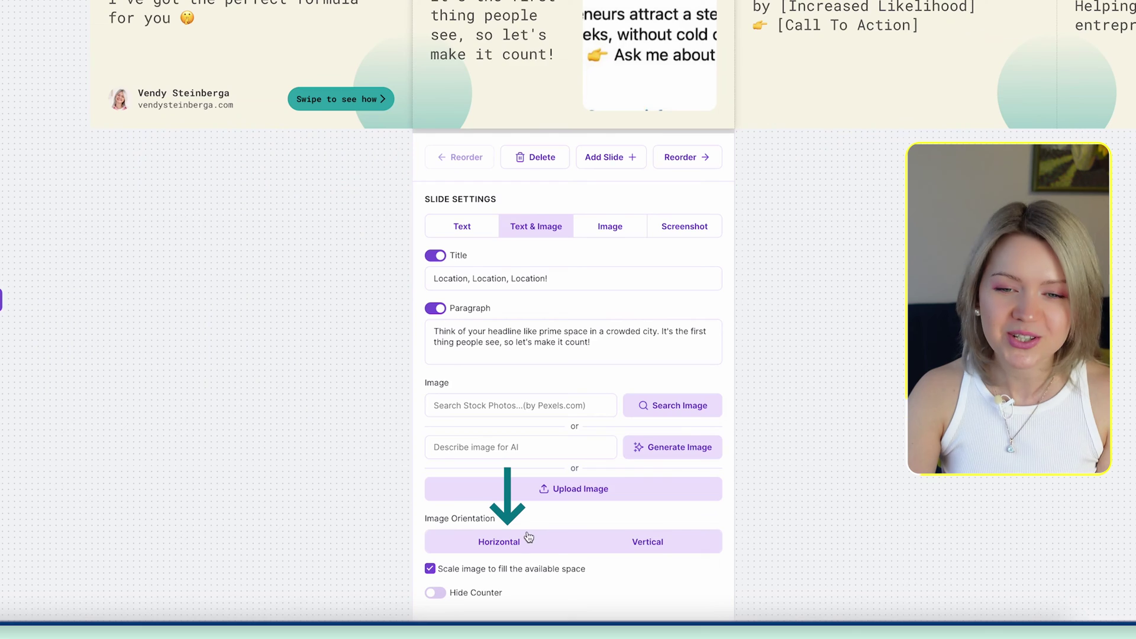
scroll(271, 444, "up", 4)
scroll(271, 445, "up", 1)
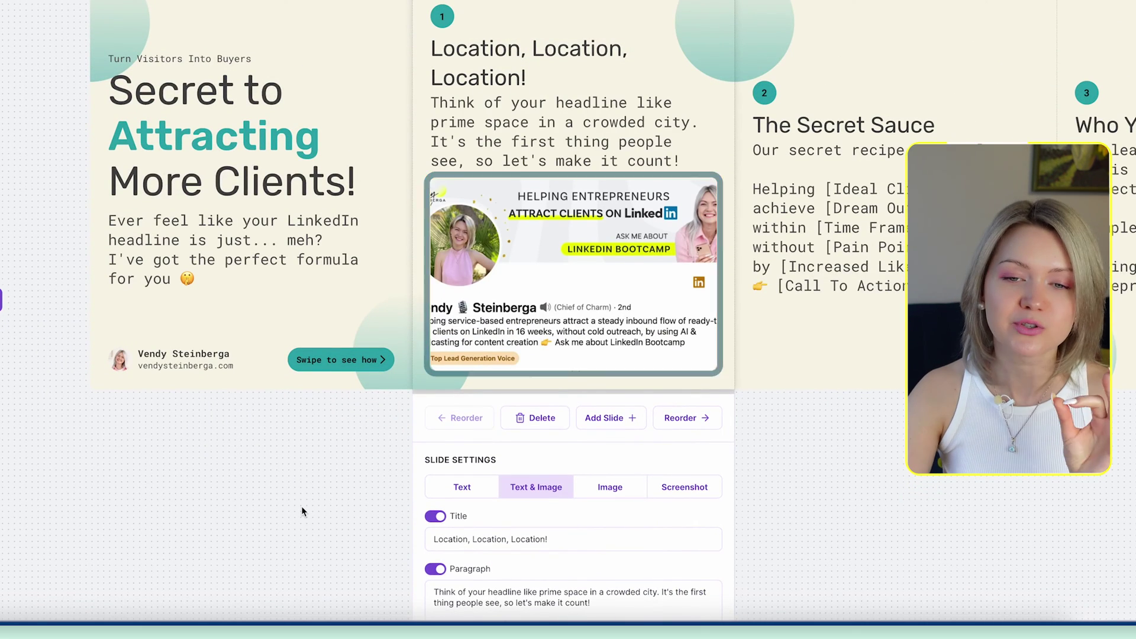
scroll(300, 506, "down", 5)
left_click(428, 570)
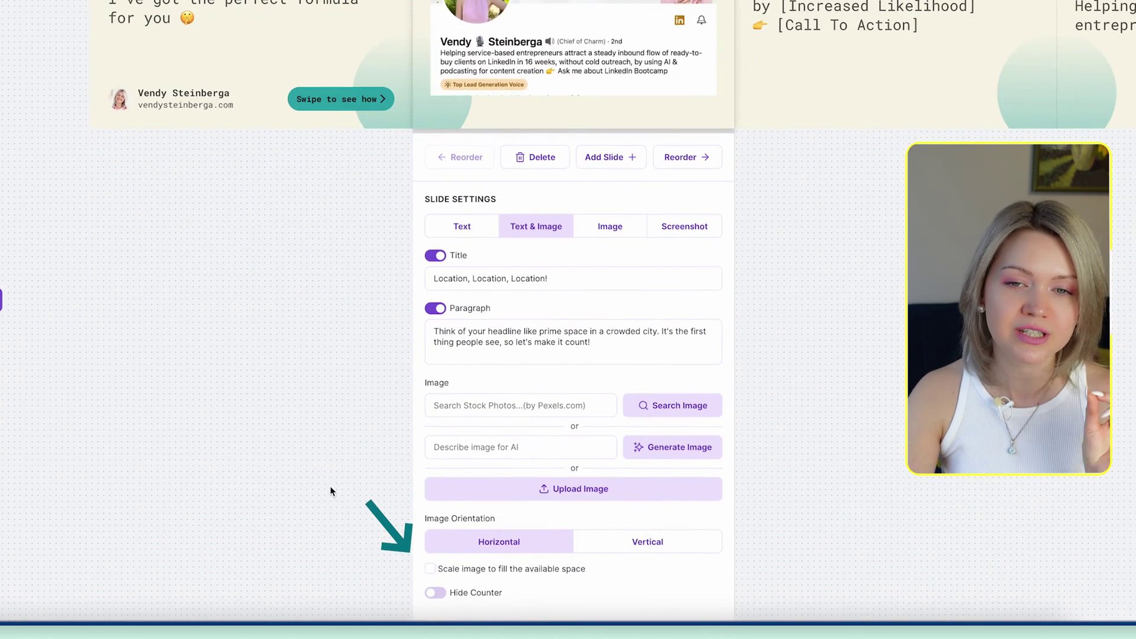
scroll(293, 465, "up", 5)
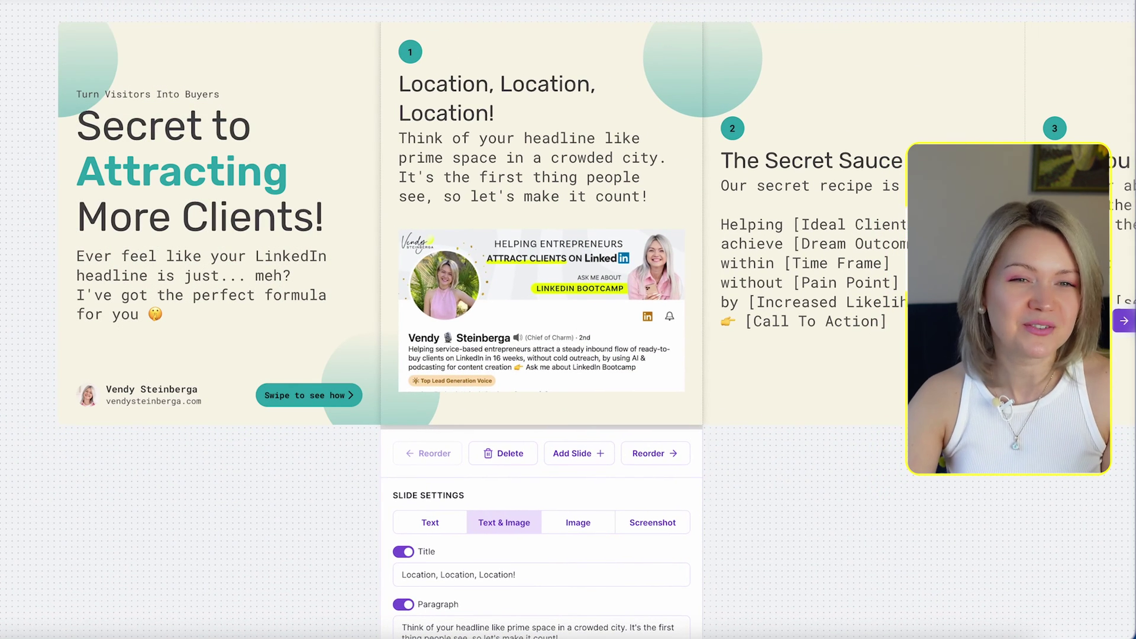
- Bold all the bracketed placeholders on the "The Secret Sauce" slide, from [Ideal Client Avatar] through [Call To Action]
mouse_move(535, 324)
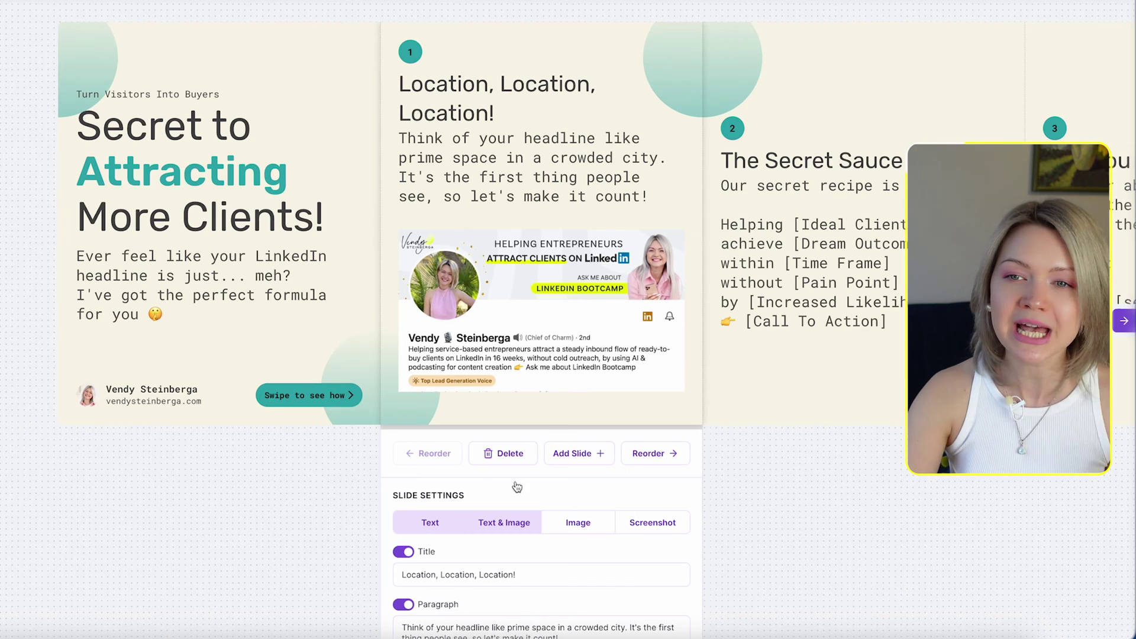
left_click(870, 382)
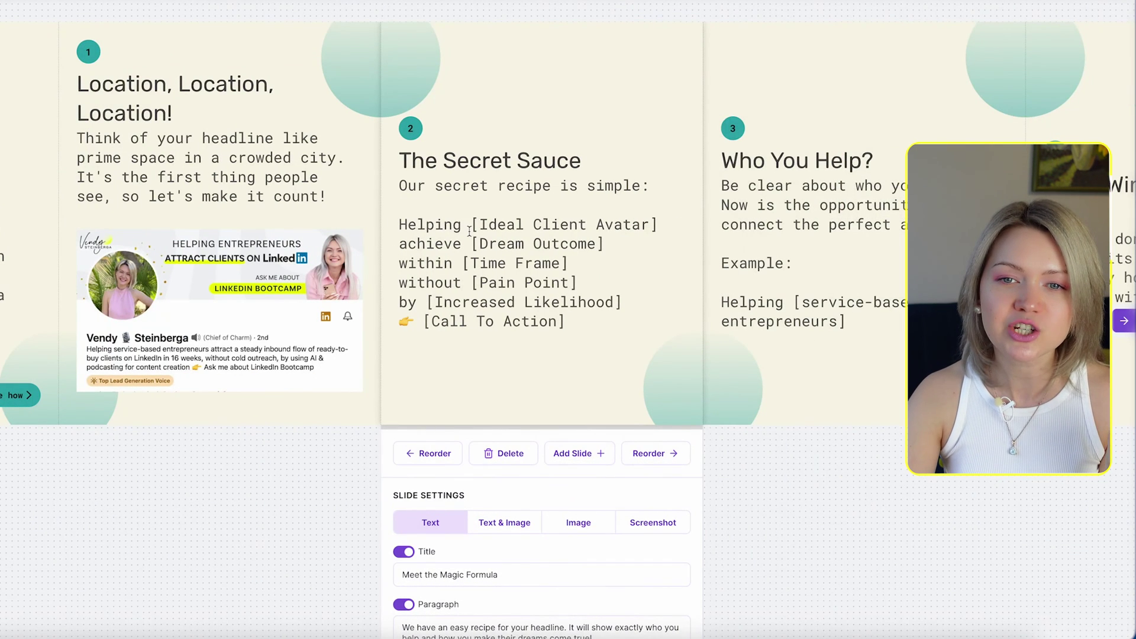
left_click_drag(471, 224, 657, 225)
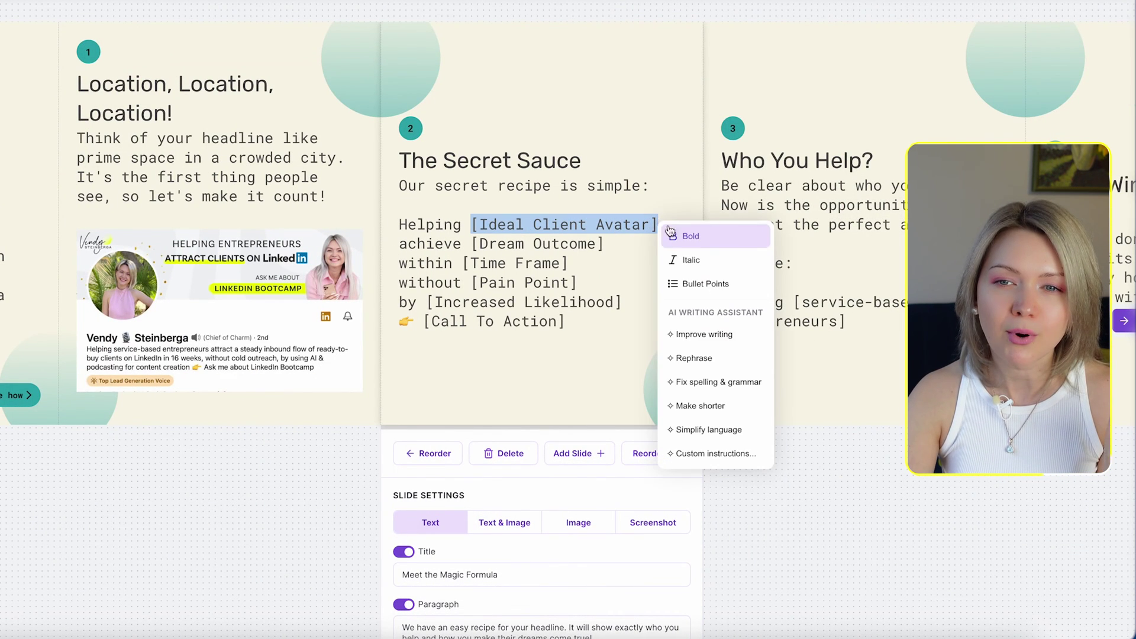
left_click_drag(471, 243, 614, 244)
left_click_drag(462, 262, 568, 263)
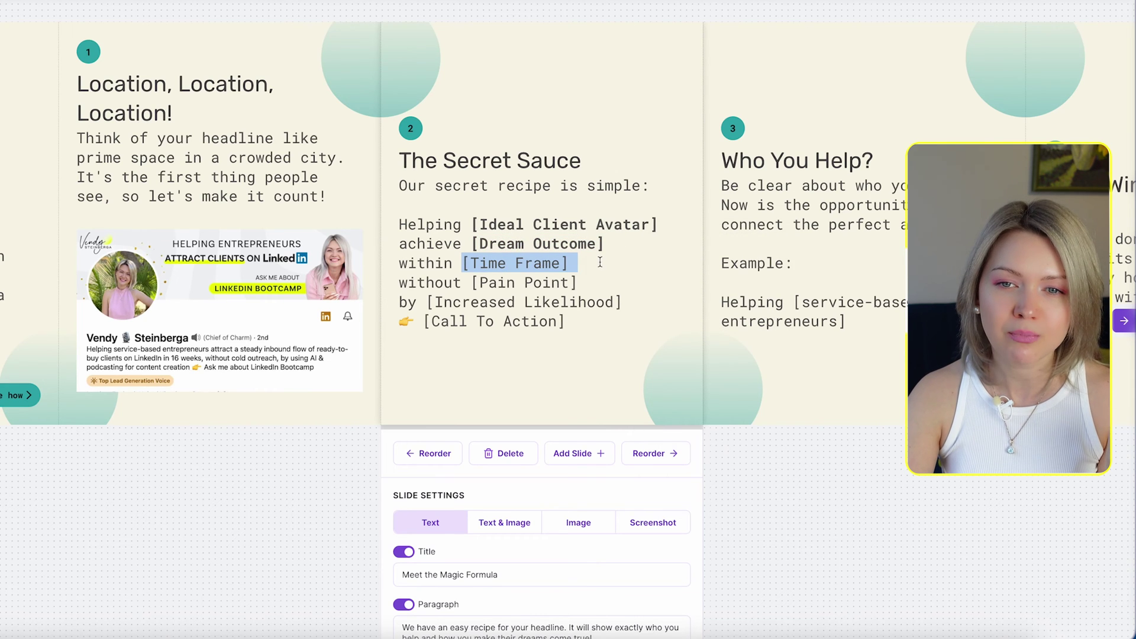
left_click(616, 277)
left_click(471, 283)
left_click_drag(471, 282, 585, 283)
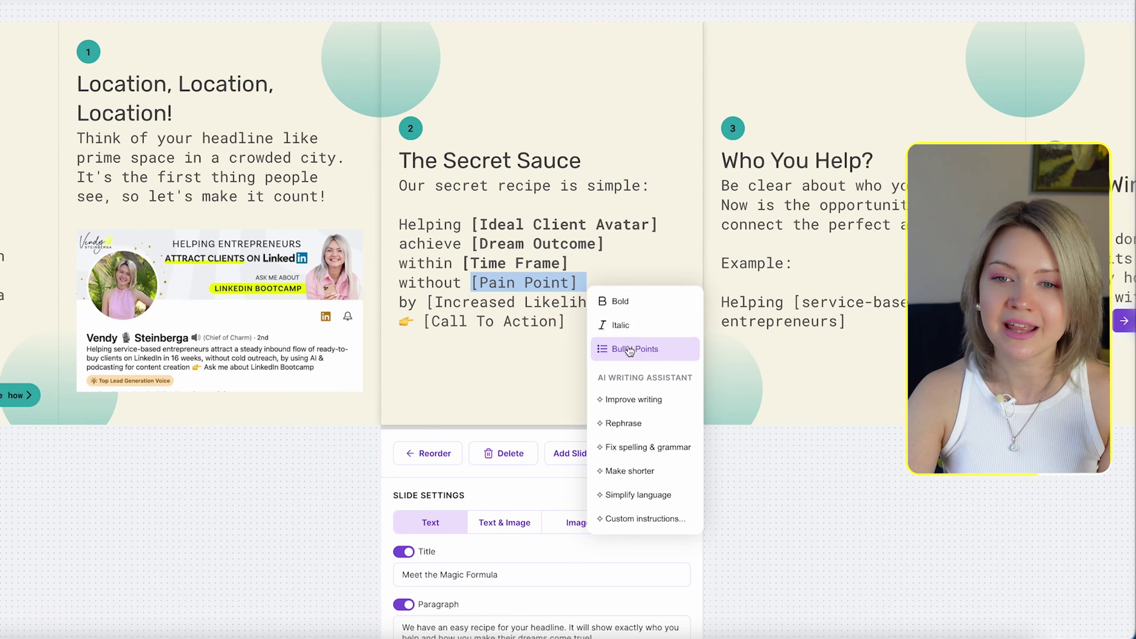
left_click(613, 302)
left_click_drag(421, 301, 621, 303)
left_click(639, 312)
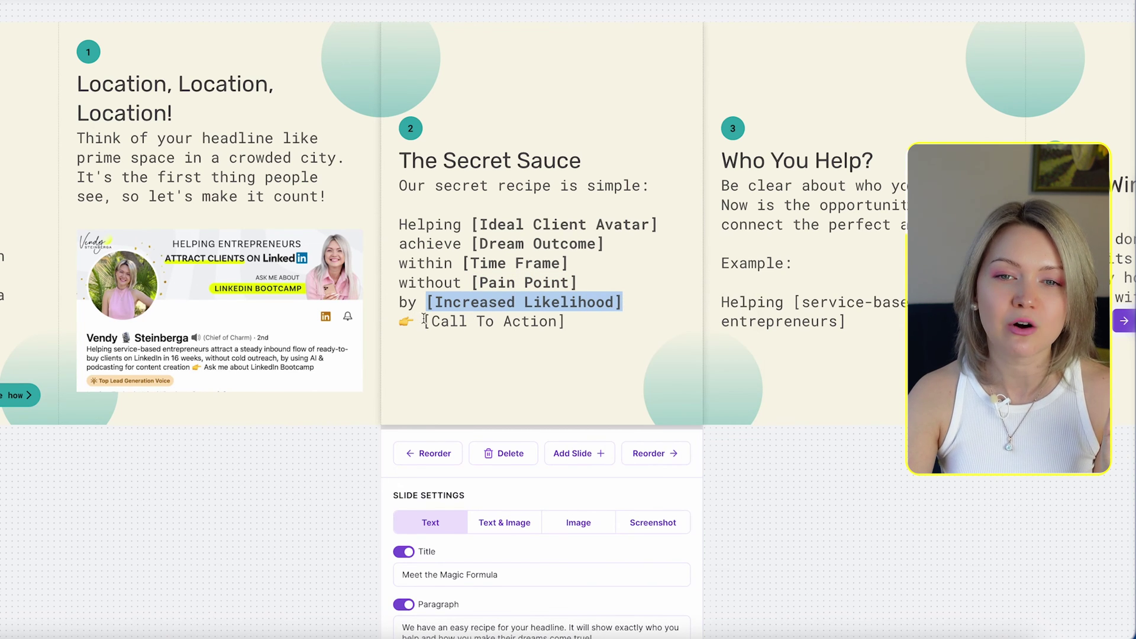
left_click_drag(424, 320, 598, 316)
left_click(616, 326)
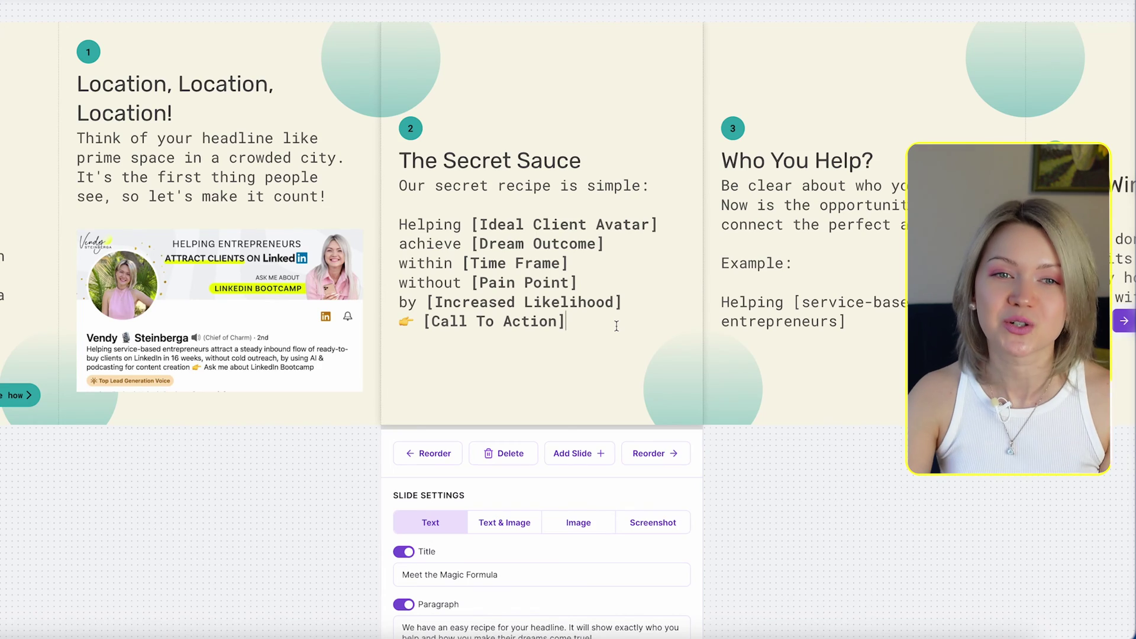
left_click(225, 319)
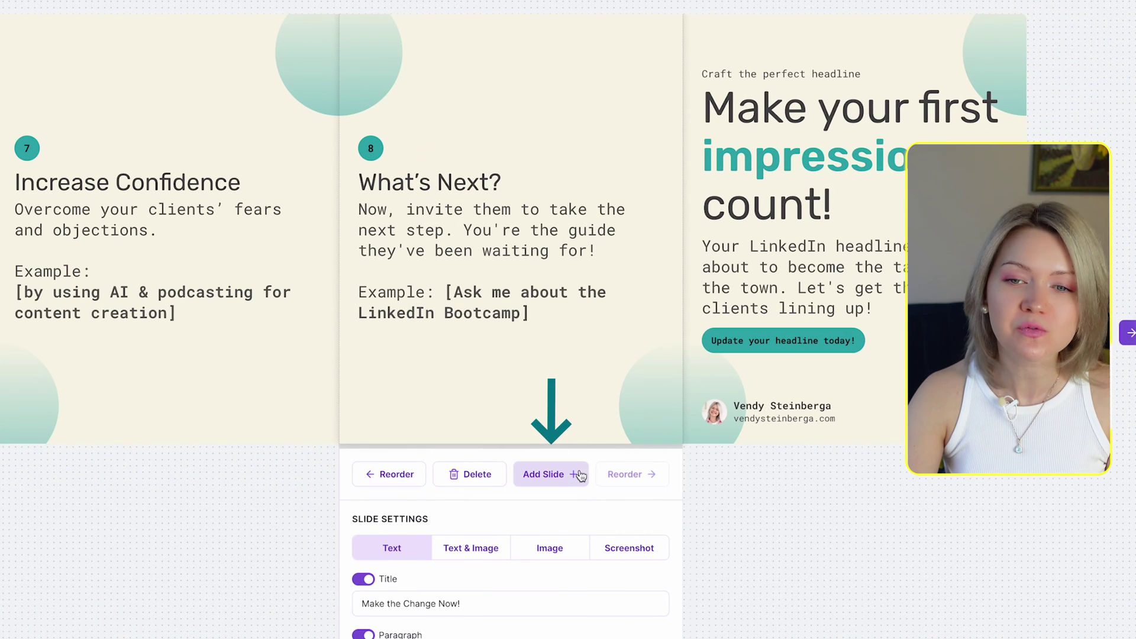
- Add a slide after the "What's Next?" slide and set its title to "Your turn?"
left_click(571, 476)
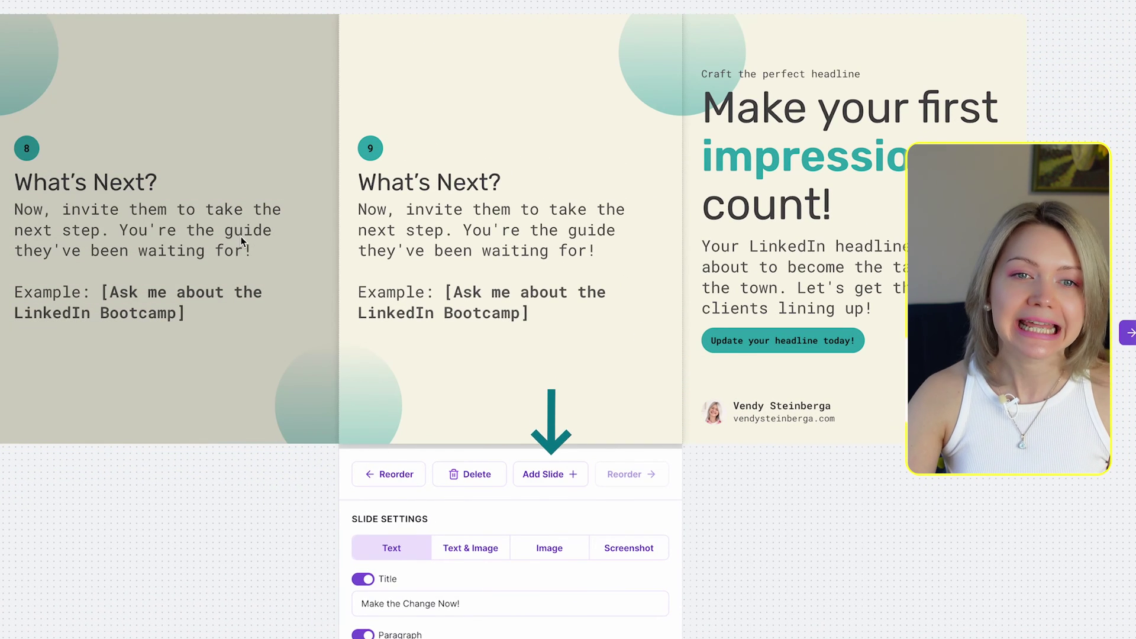
triple_click(438, 188)
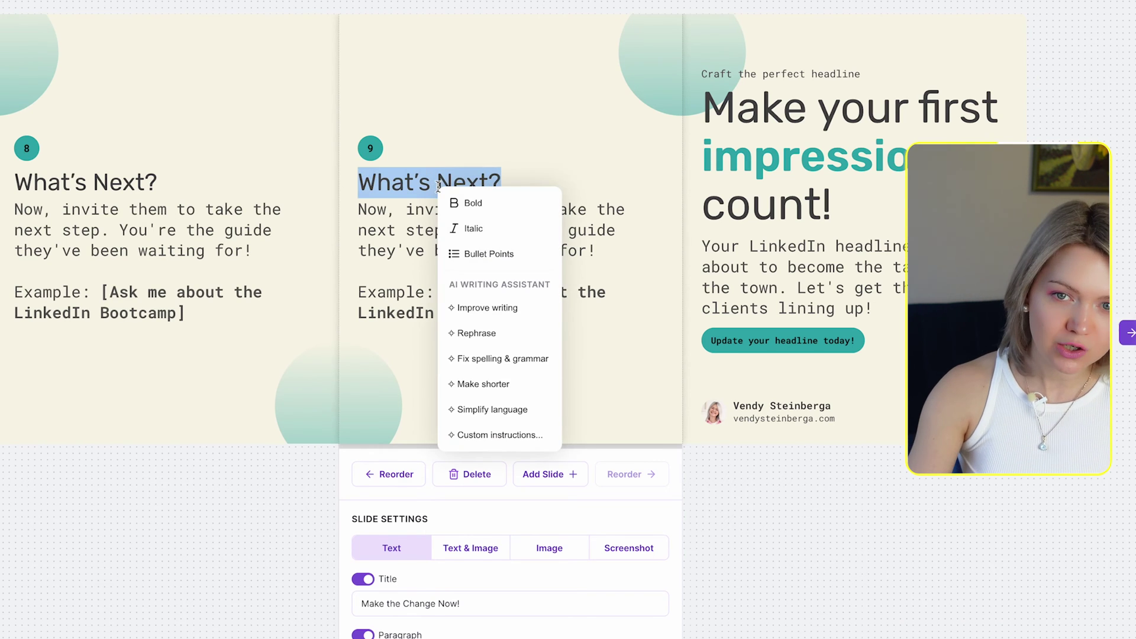
type("Your turn?")
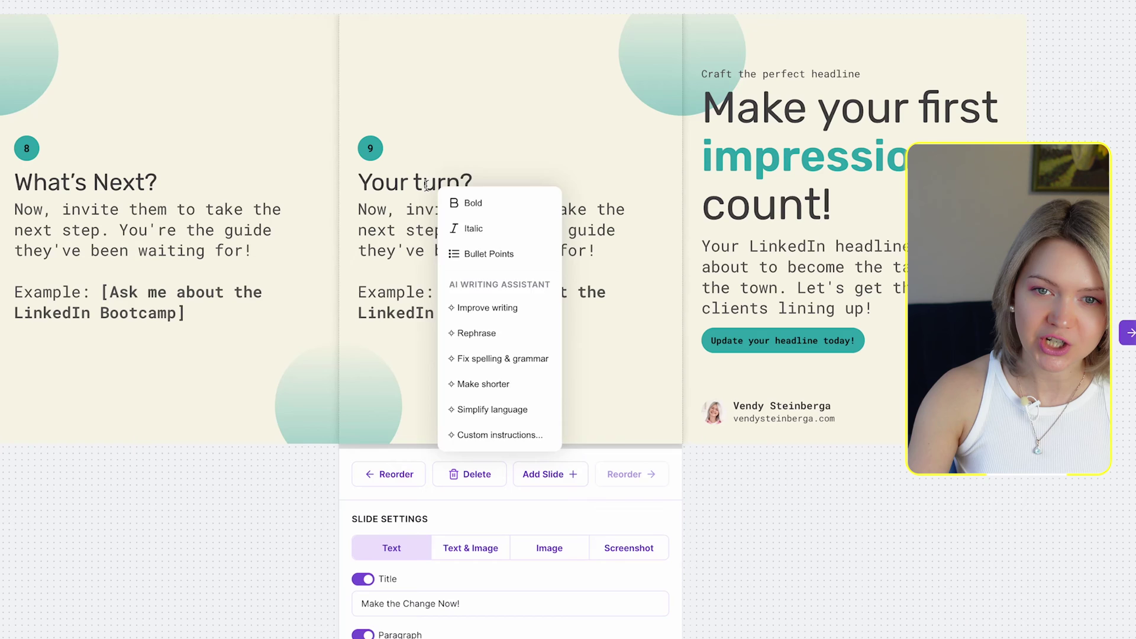
- Title slide 9 "Your Turn?" and set its paragraph to "Click the "pencil button" and update yours today! Don't forget to keep it under 220 characters."
left_click(422, 185)
key("BackSpace")
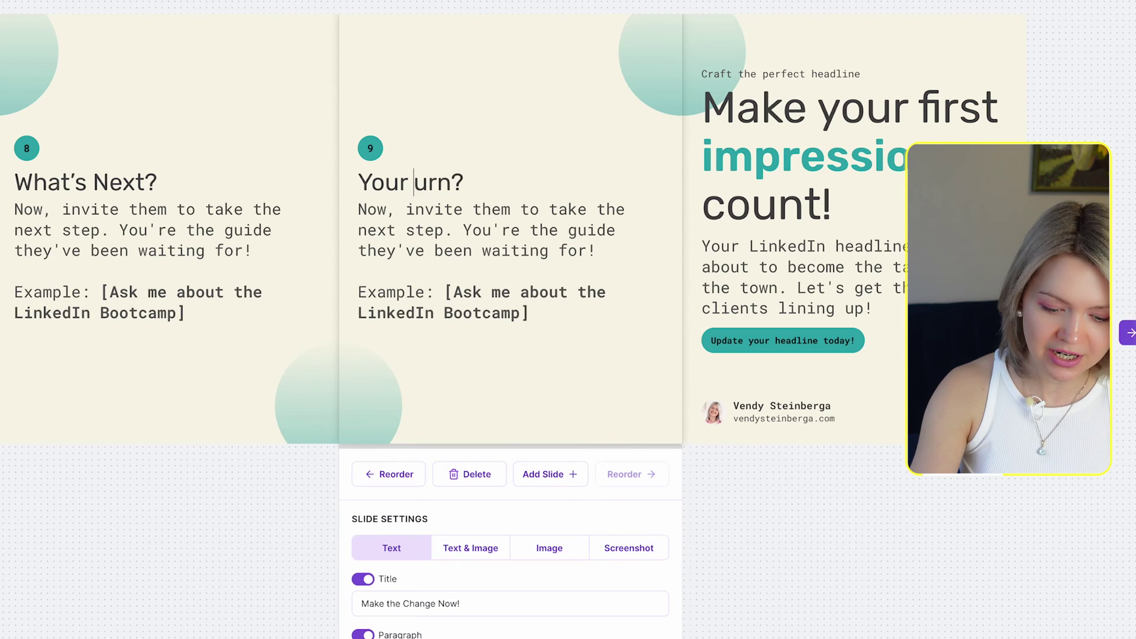
left_click_drag(544, 319, 306, 202)
type("Click the \"pencil button\" and update yours today! Don't forget to keep it under 220 characters.")
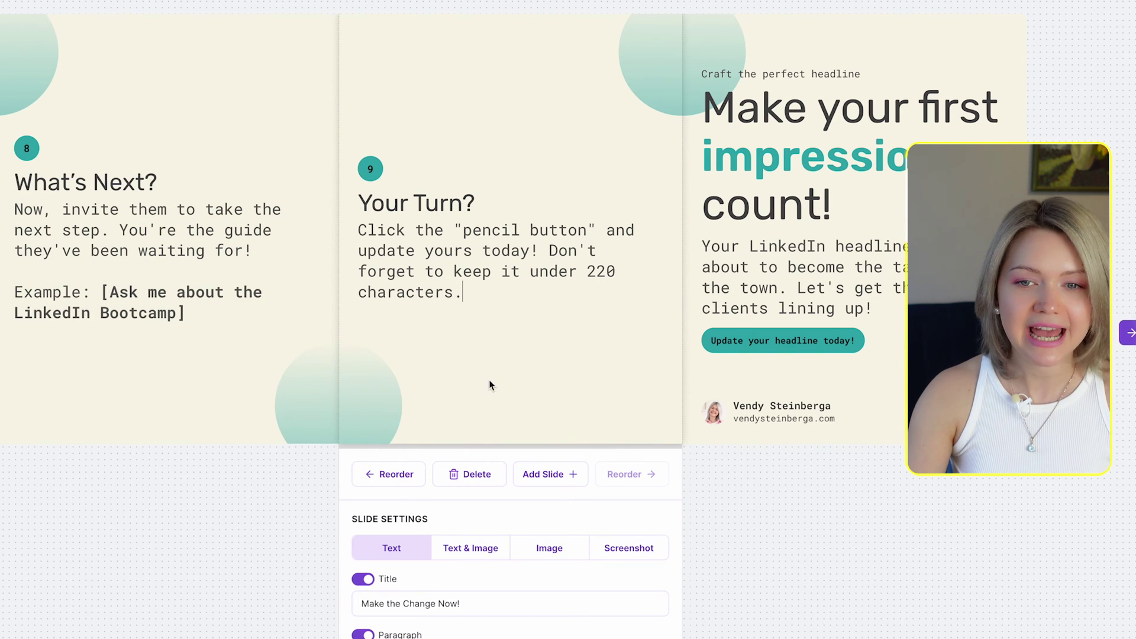
- Give the "Your Turn?" slide the text and image layout with horizontal image orientation, without scaling the image to fill the available space
left_click(458, 548)
scroll(415, 521, "down", 5)
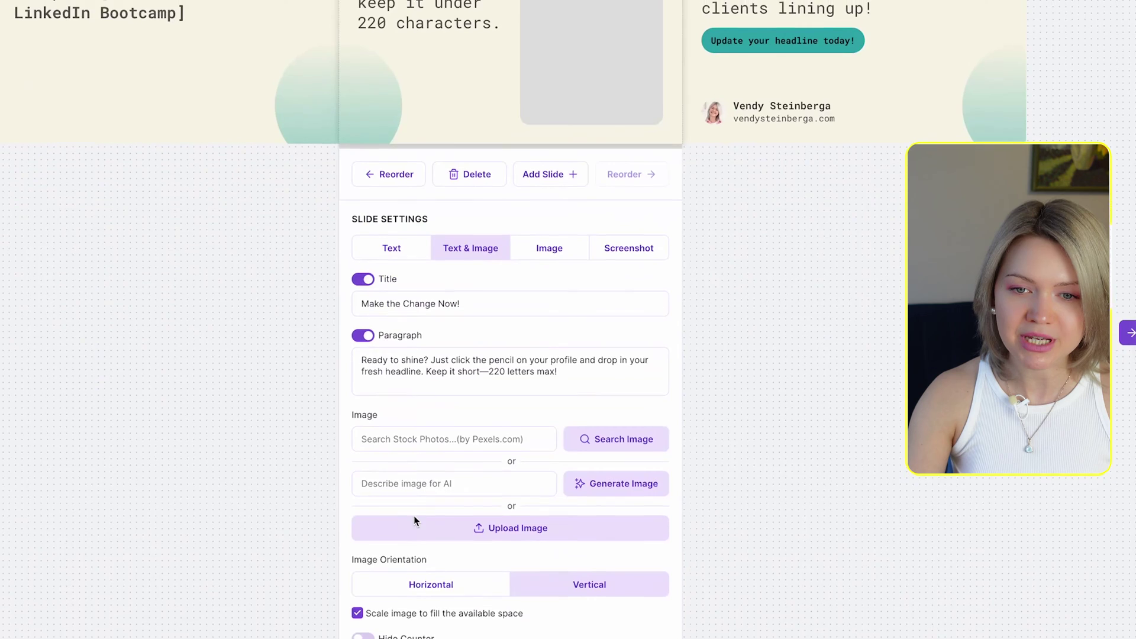
left_click(414, 585)
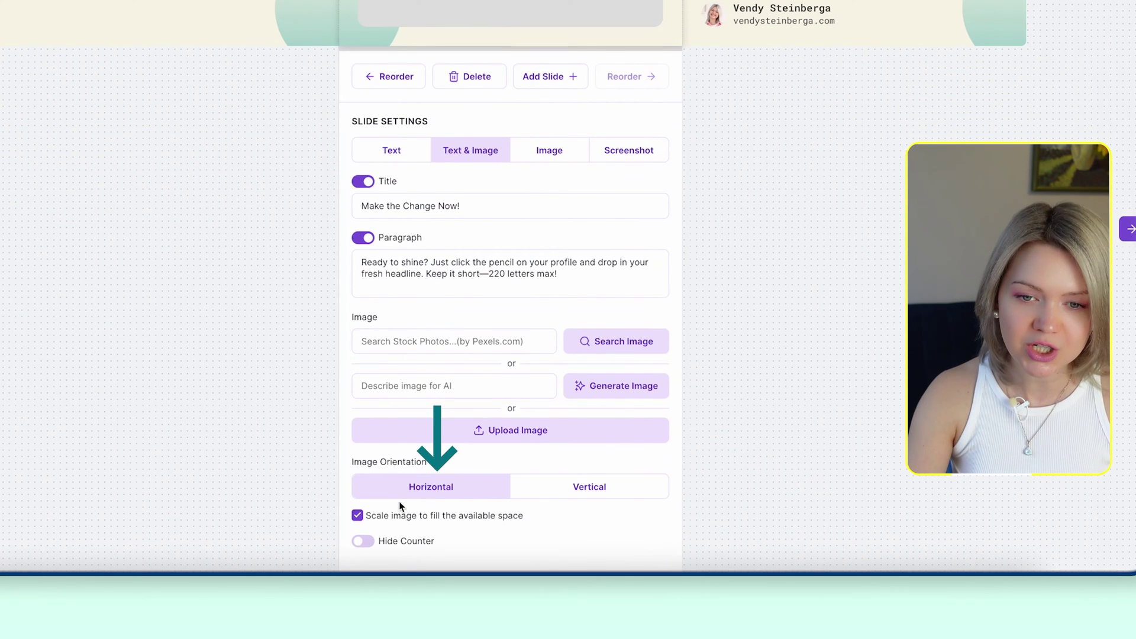
left_click(358, 515)
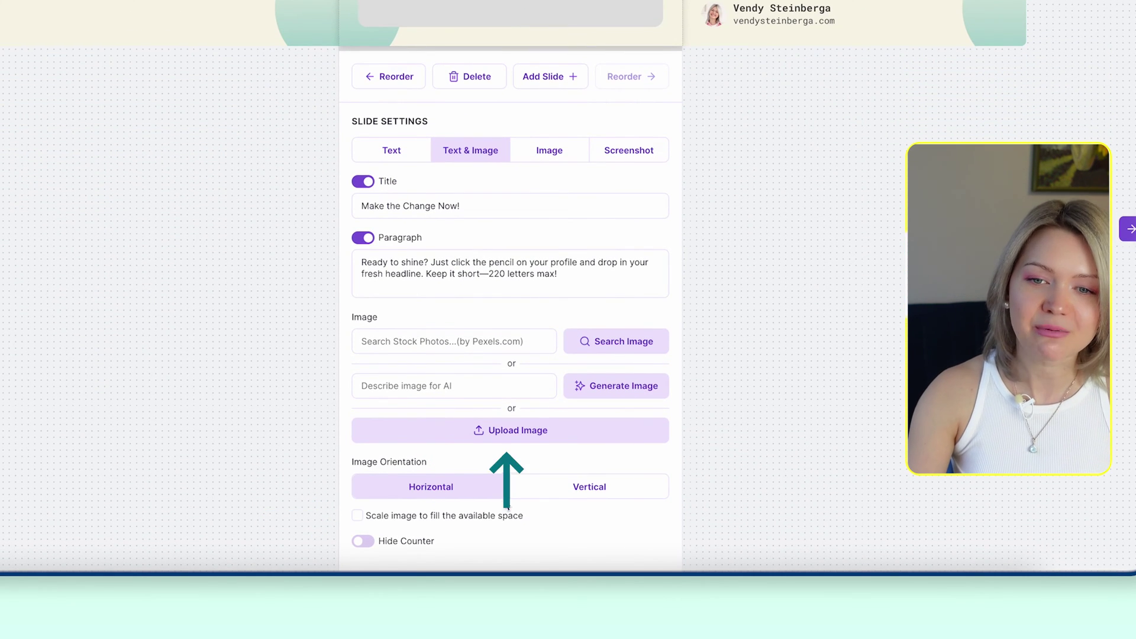
- Upload the image "Screenshot 2024-02-14 at 11.17.46" to the "Your Turn?" slide
left_click(518, 430)
left_click(352, 258)
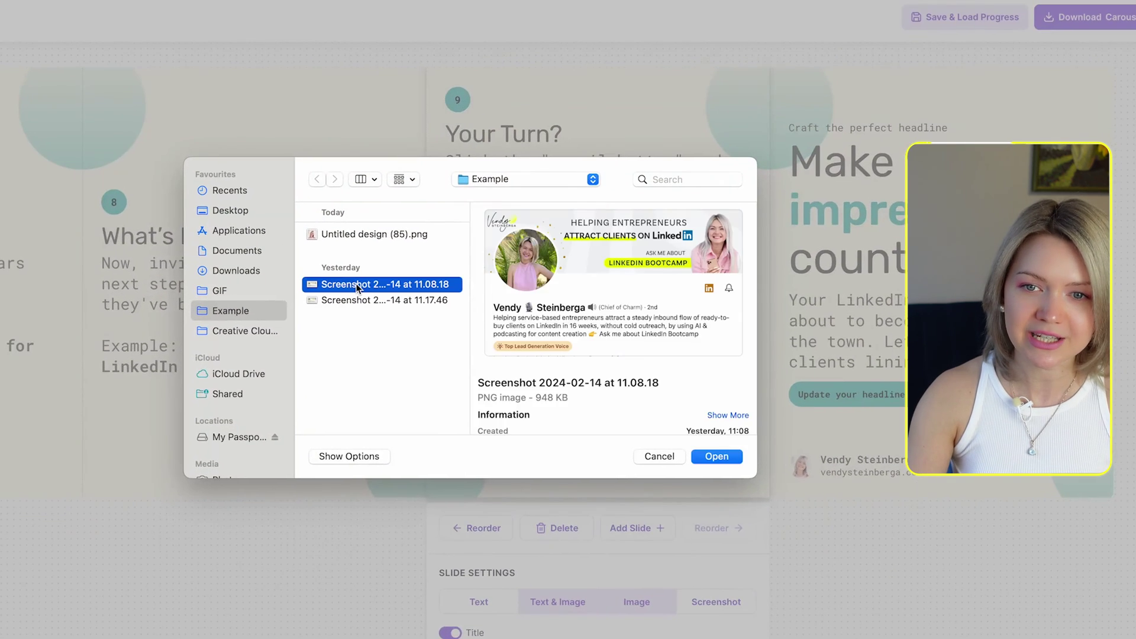
left_click(431, 301)
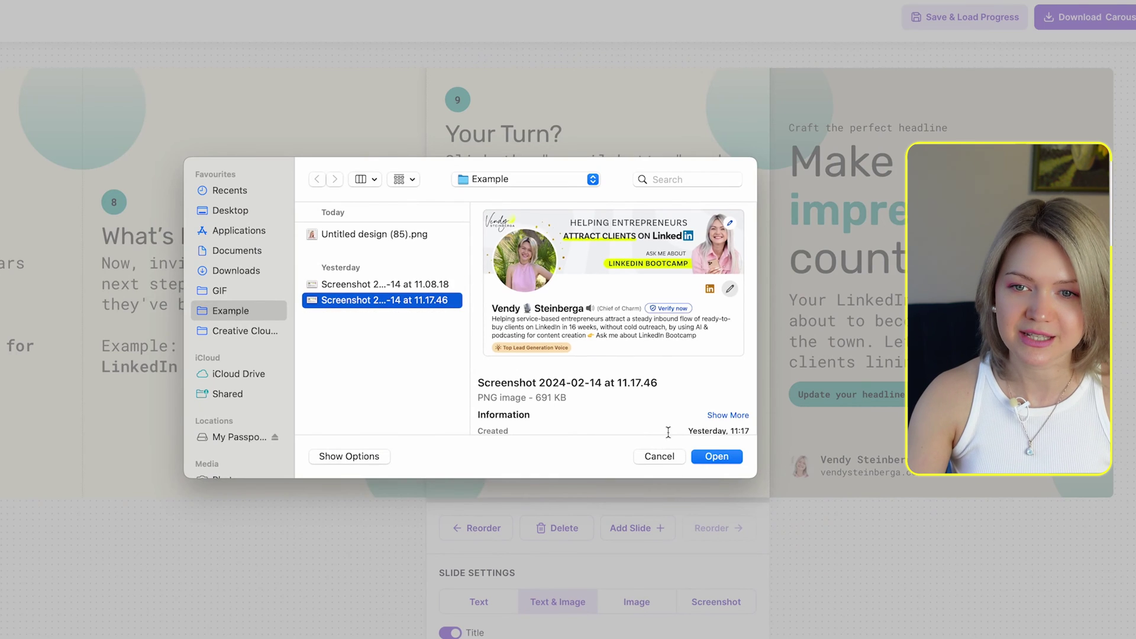
left_click(716, 456)
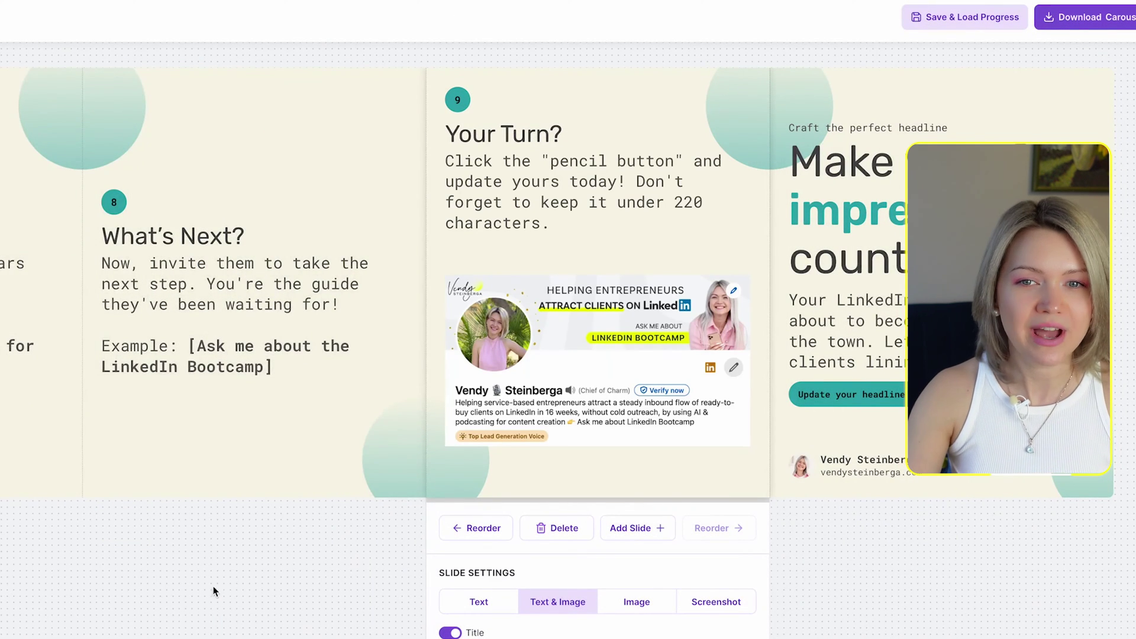
- Review the slides back to the beginning of the carousel and enable alternate colors for the palette
left_click(41, 331)
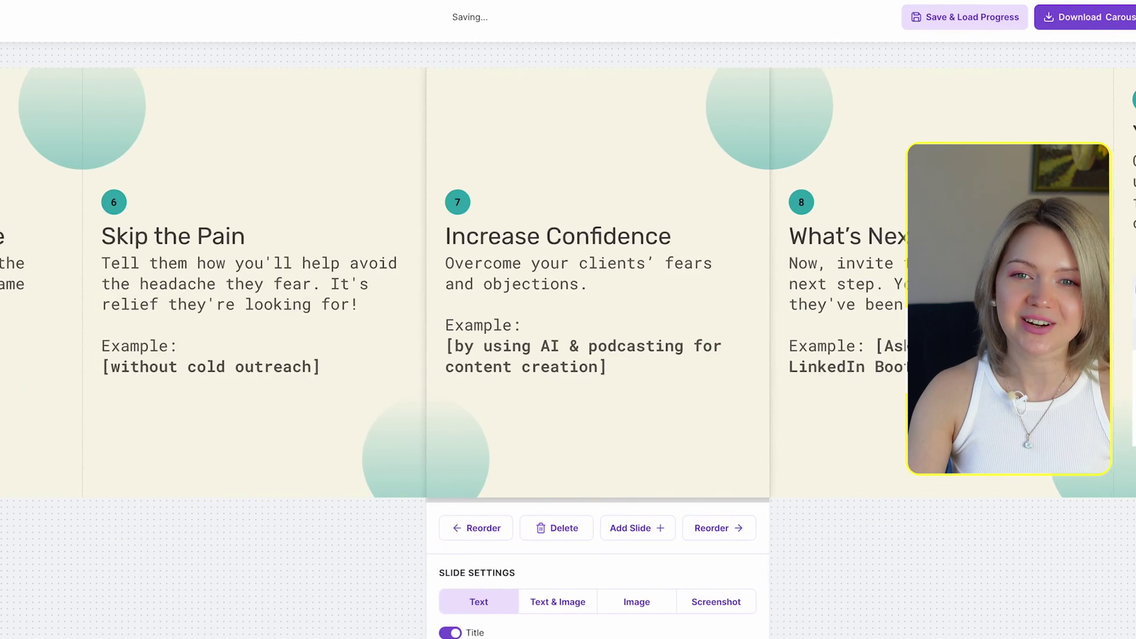
left_click(41, 331)
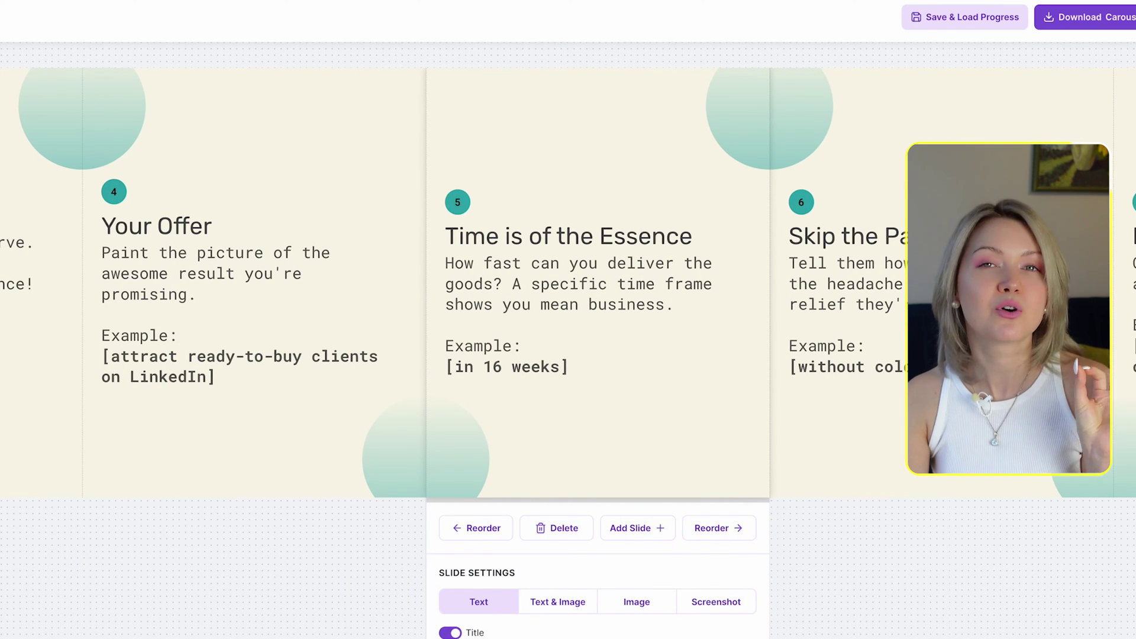
left_click(203, 371)
left_click(202, 370)
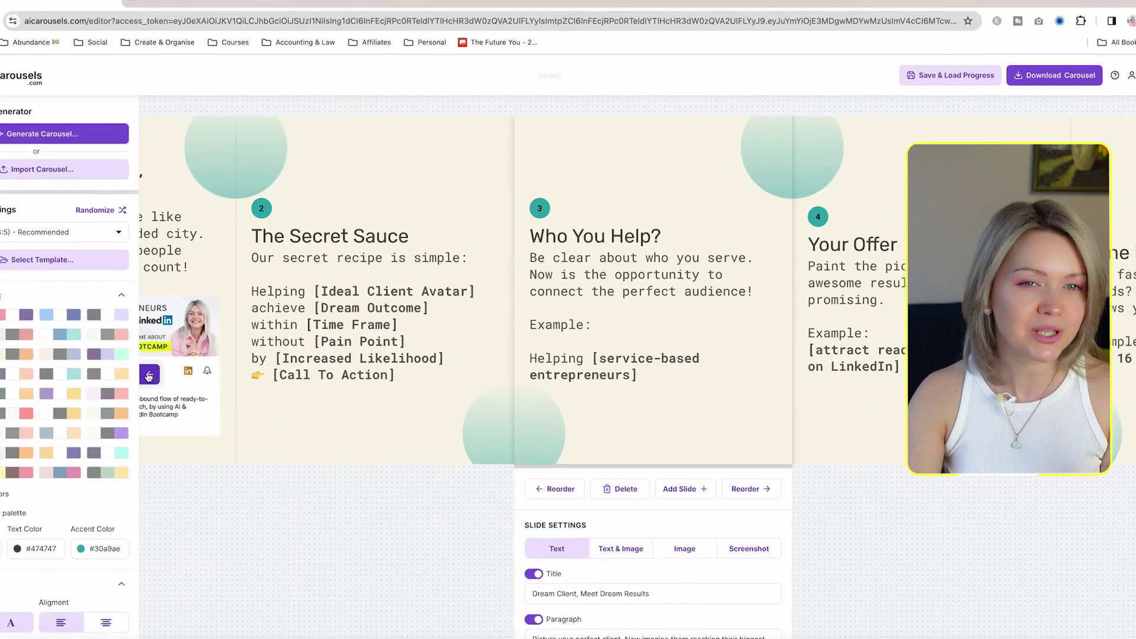
left_click(203, 371)
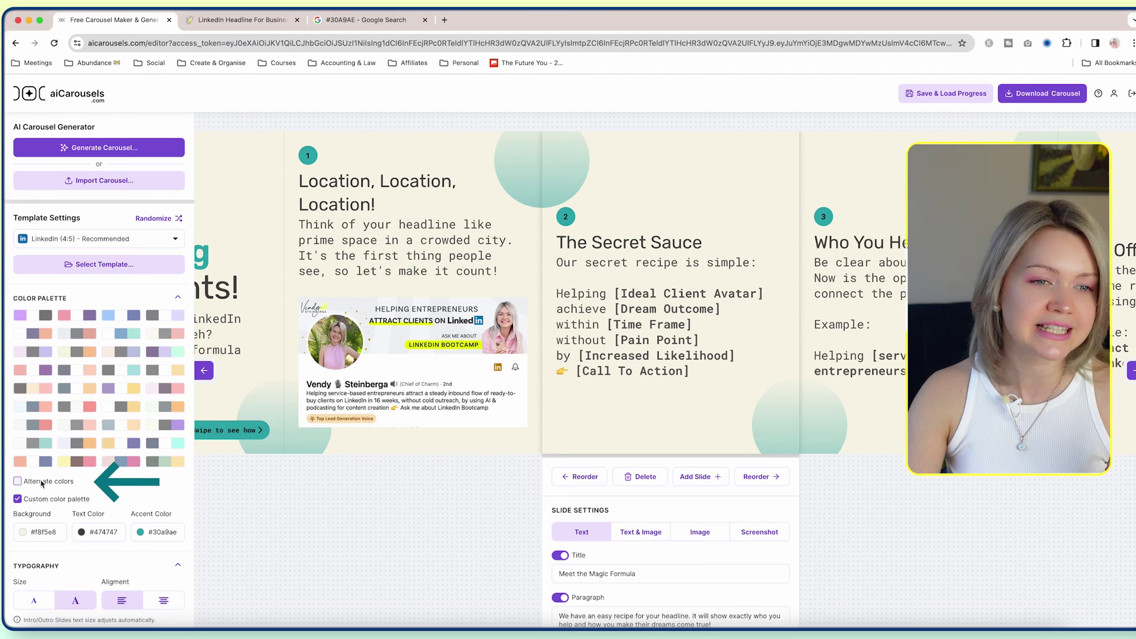
left_click(18, 481)
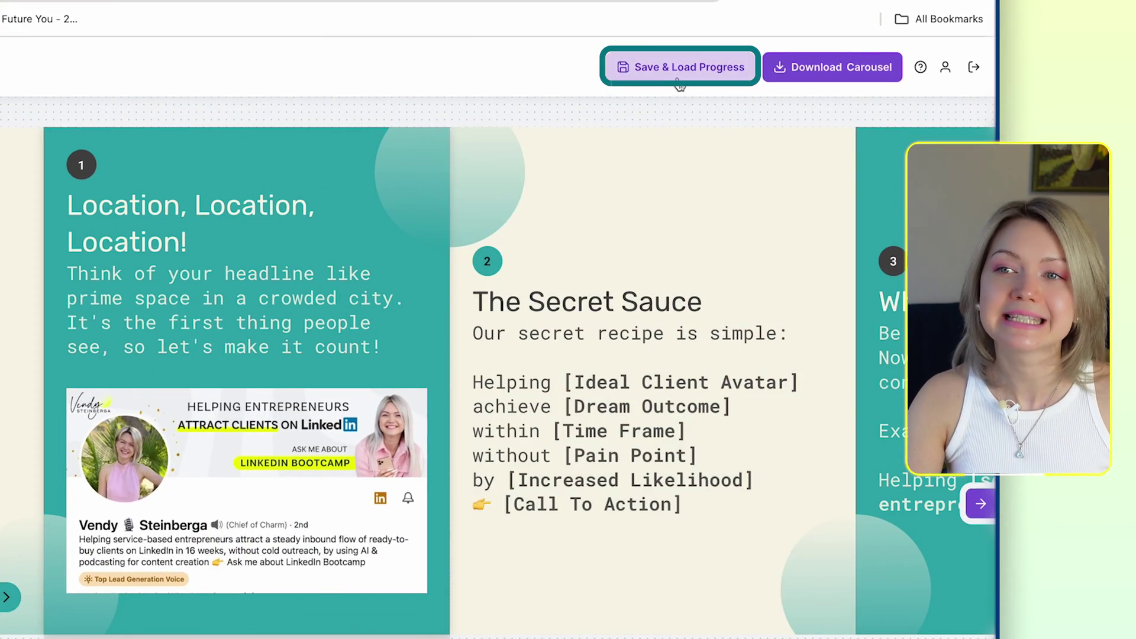
- Save the carousel's progress in the empty third project slot and close the saved projects dialog
left_click(774, 104)
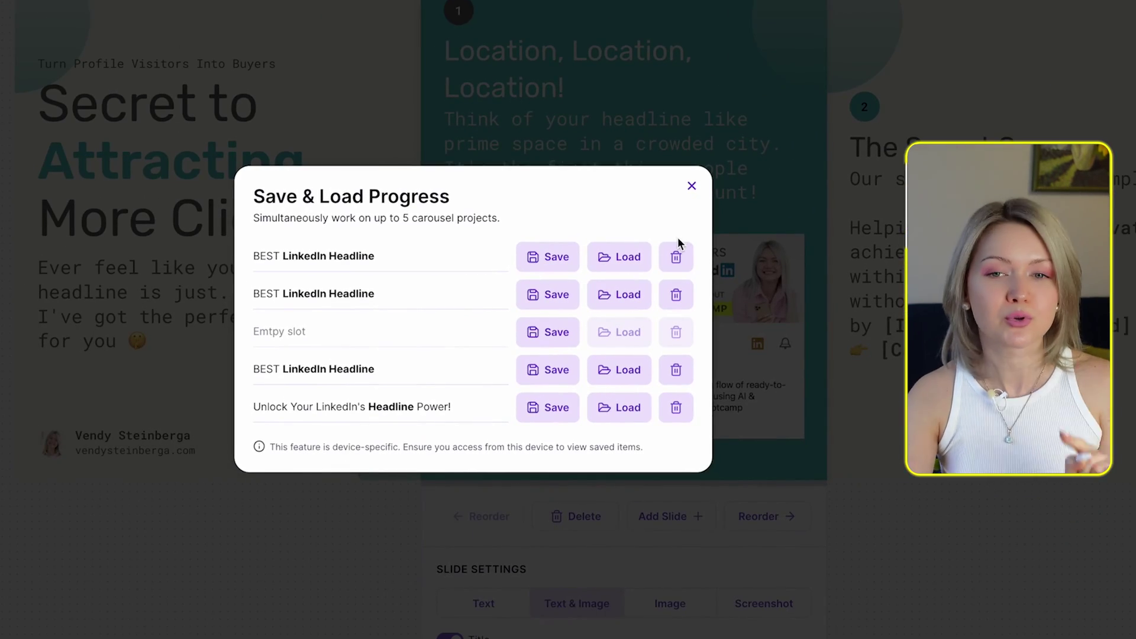
left_click(548, 331)
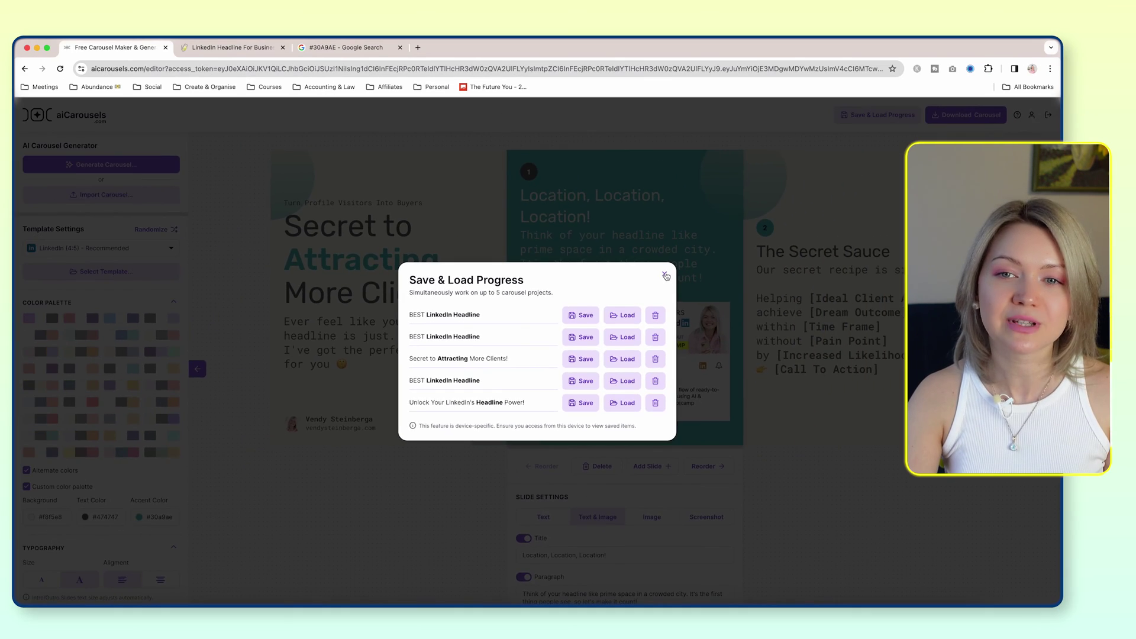
left_click(664, 275)
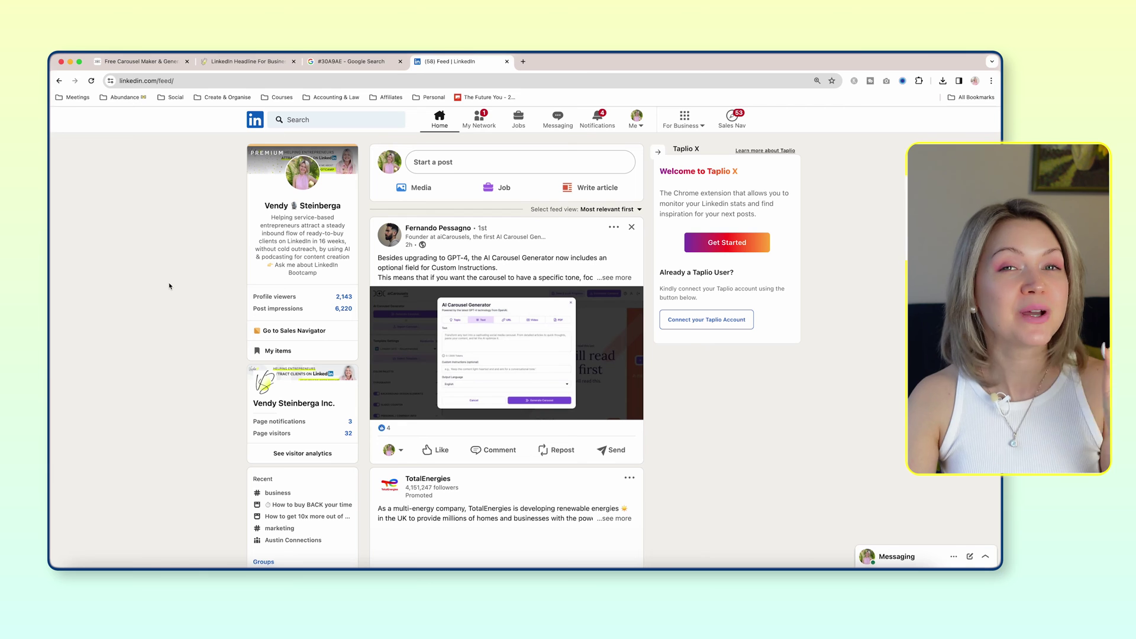
- Start a new LinkedIn post, add a document to it and open the file selection
left_click(426, 165)
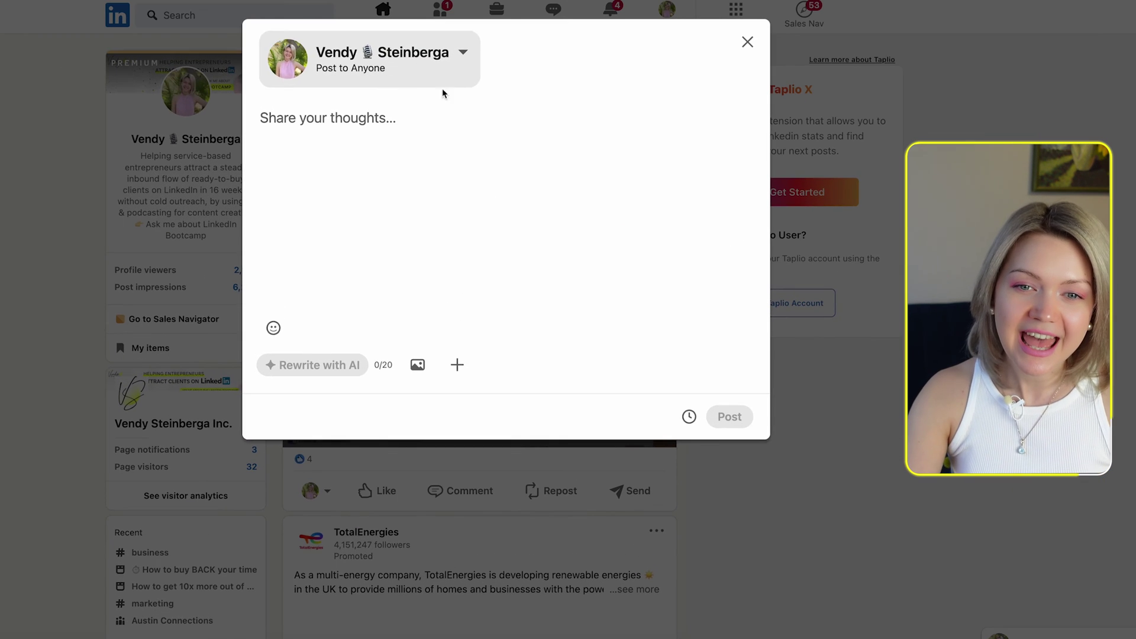
left_click(456, 365)
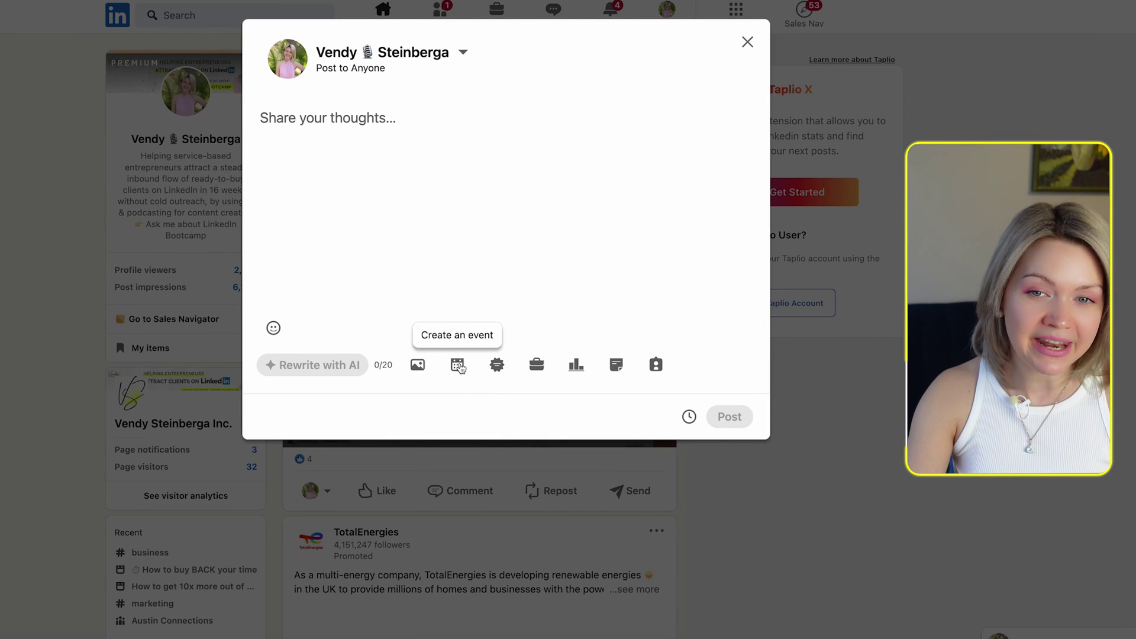
left_click(618, 366)
left_click(578, 104)
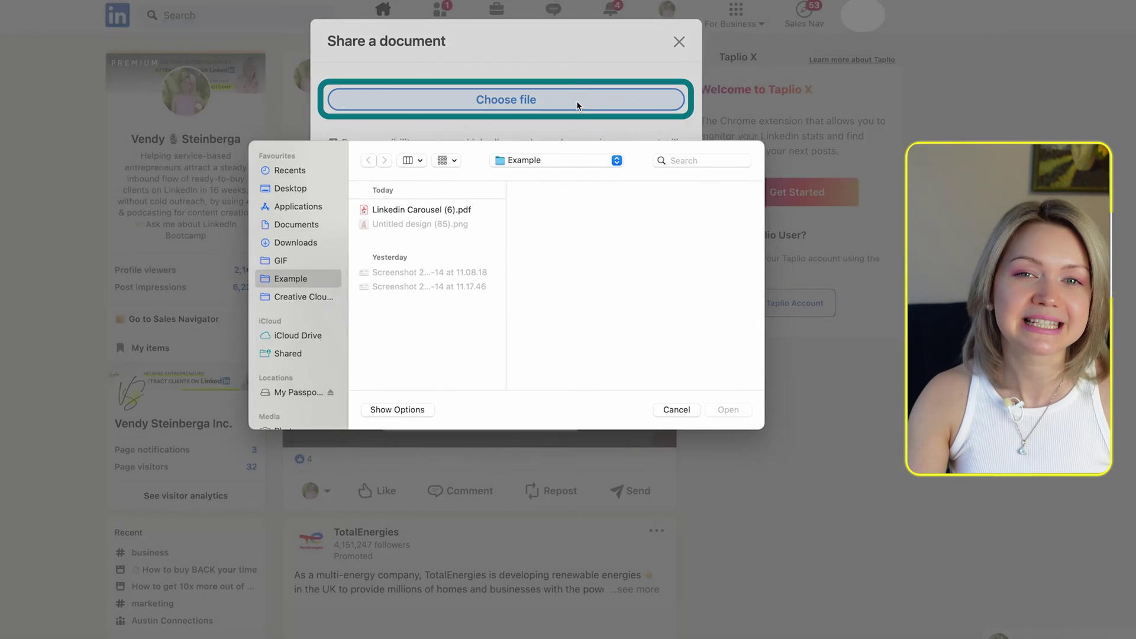
- Preview the pages of Linkedin Carousel (6).pdf and attach the file to the post
left_click(402, 217)
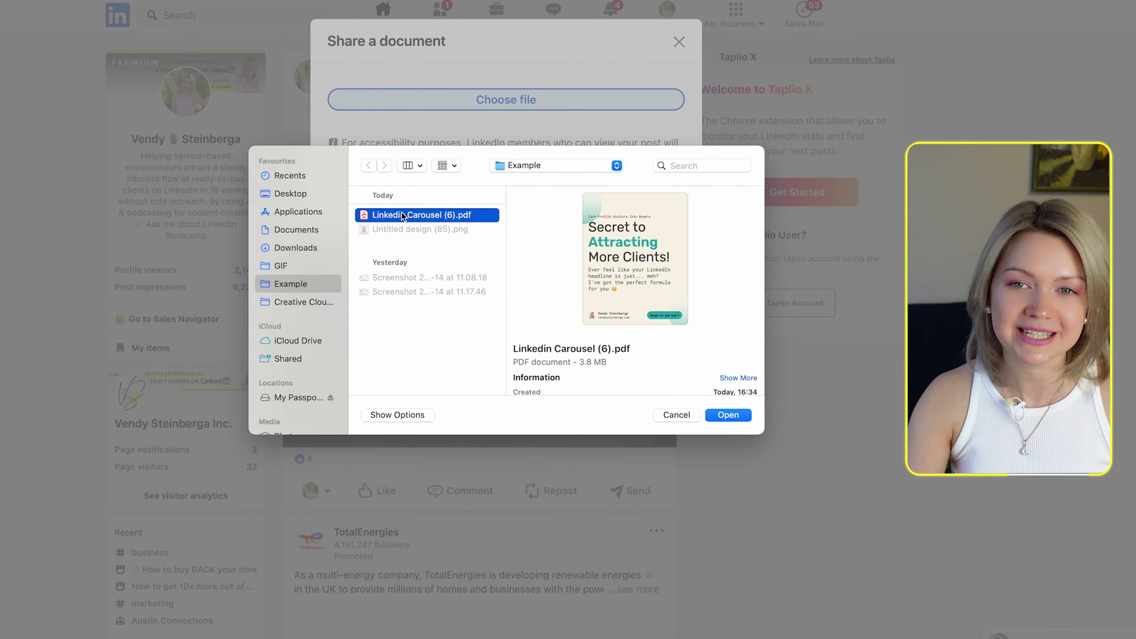
double_click(402, 216)
left_click(722, 202)
left_click(718, 320)
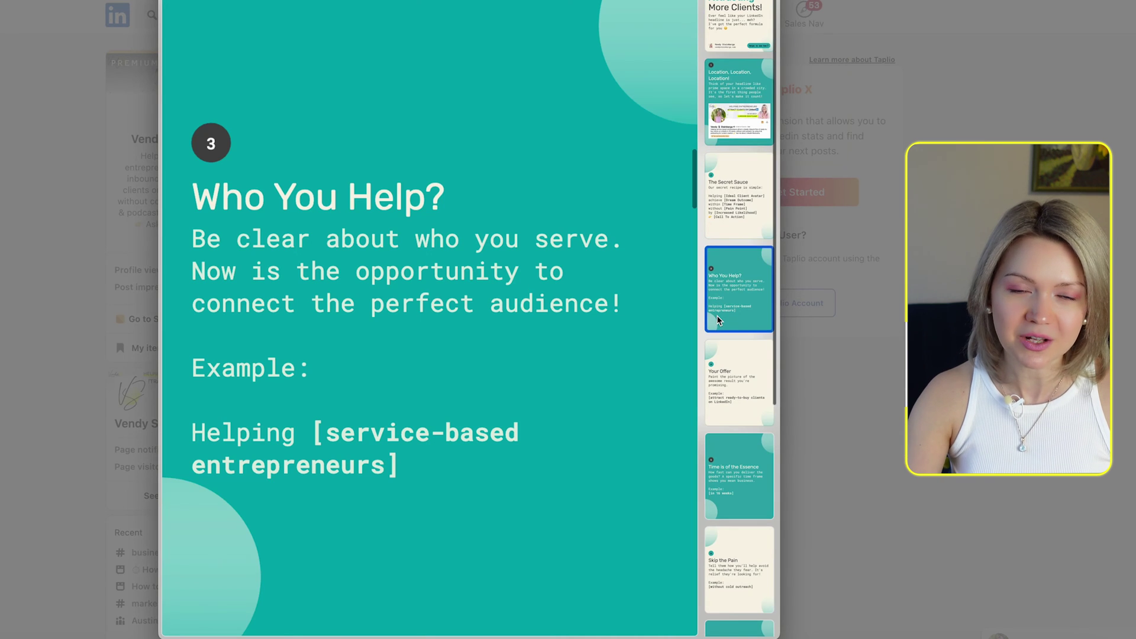
scroll(718, 320, "down", 5)
left_click(727, 312)
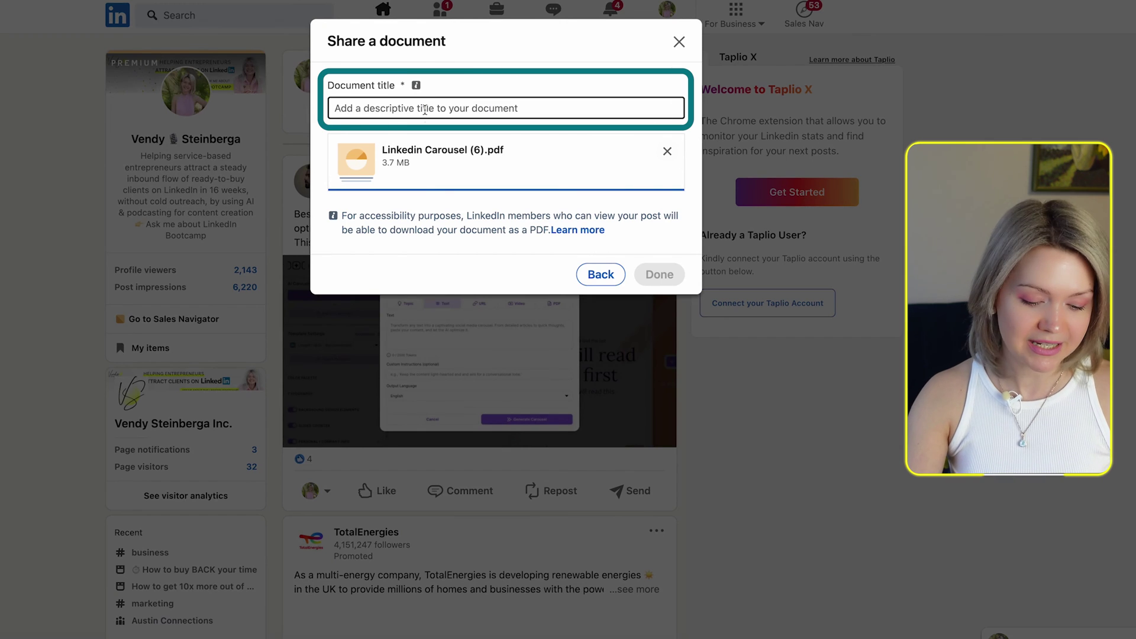
- Set the document title to "LinkedIn Headline" and finish adding the document to the post
left_click(424, 109)
type("LinkedIn Headline")
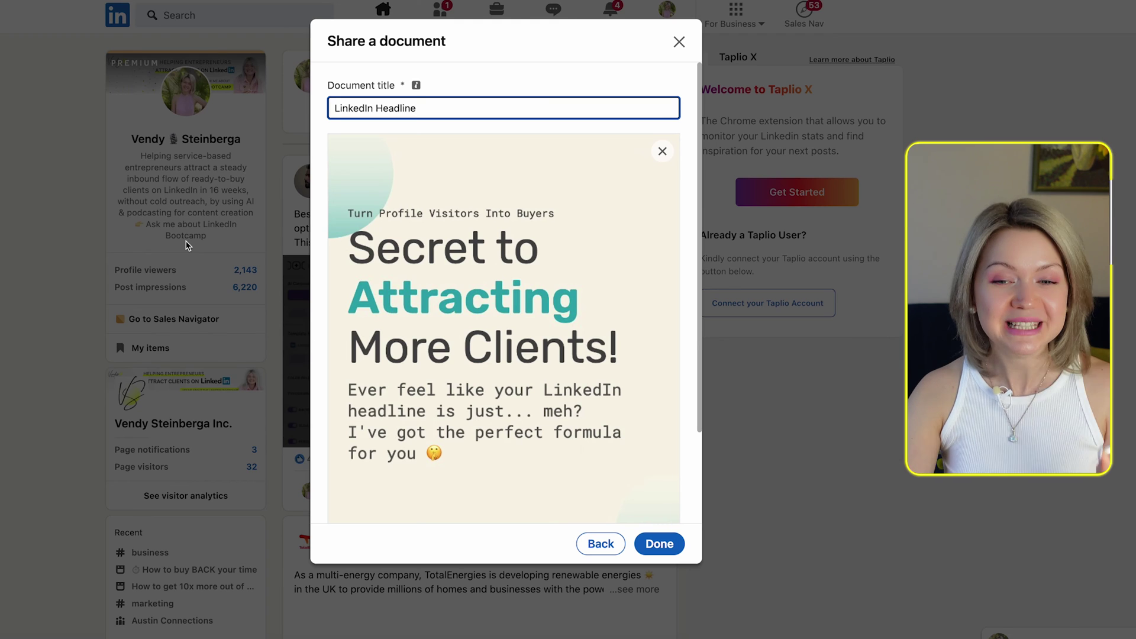
left_click(670, 549)
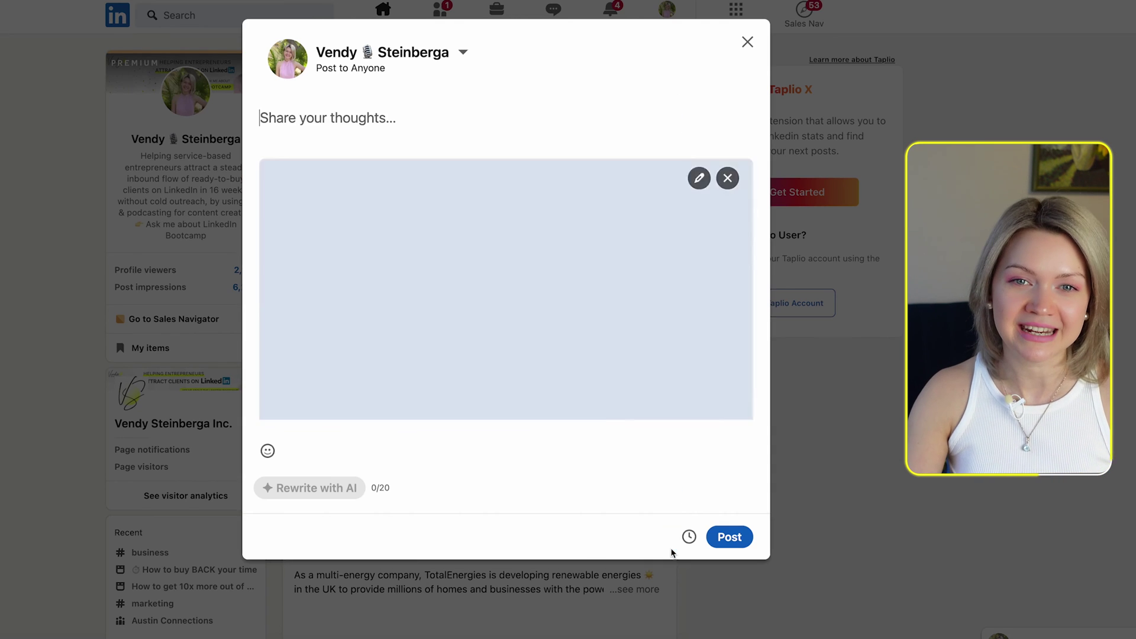
- Page through the attached carousel's slides in the post preview to check how they look
scroll(687, 374, "down", 5)
scroll(687, 374, "up", 3)
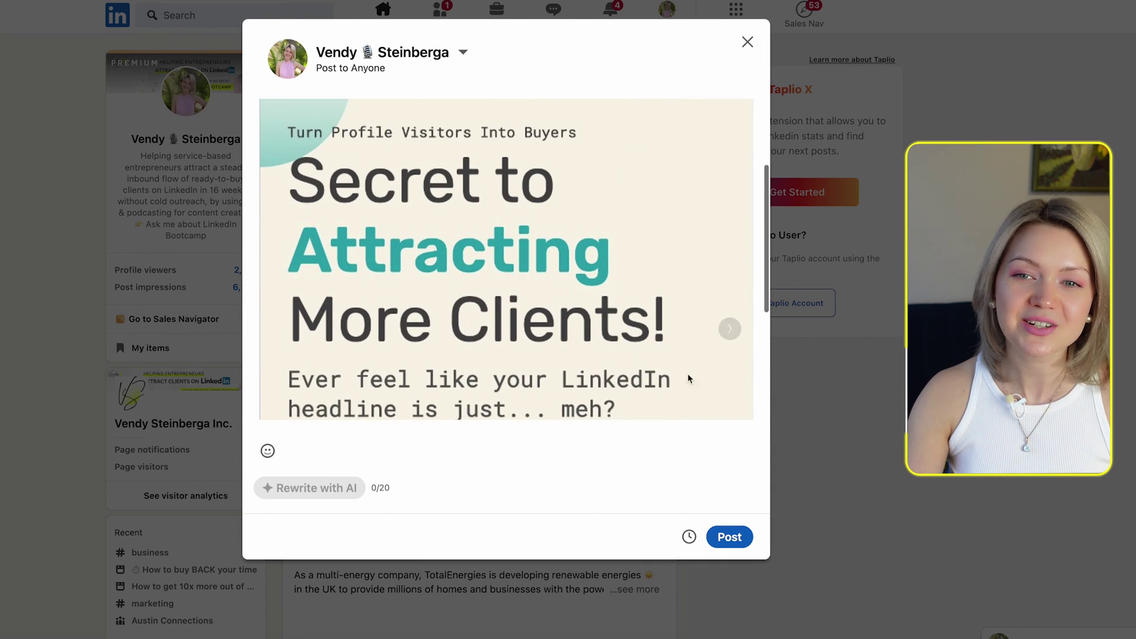
left_click(729, 328)
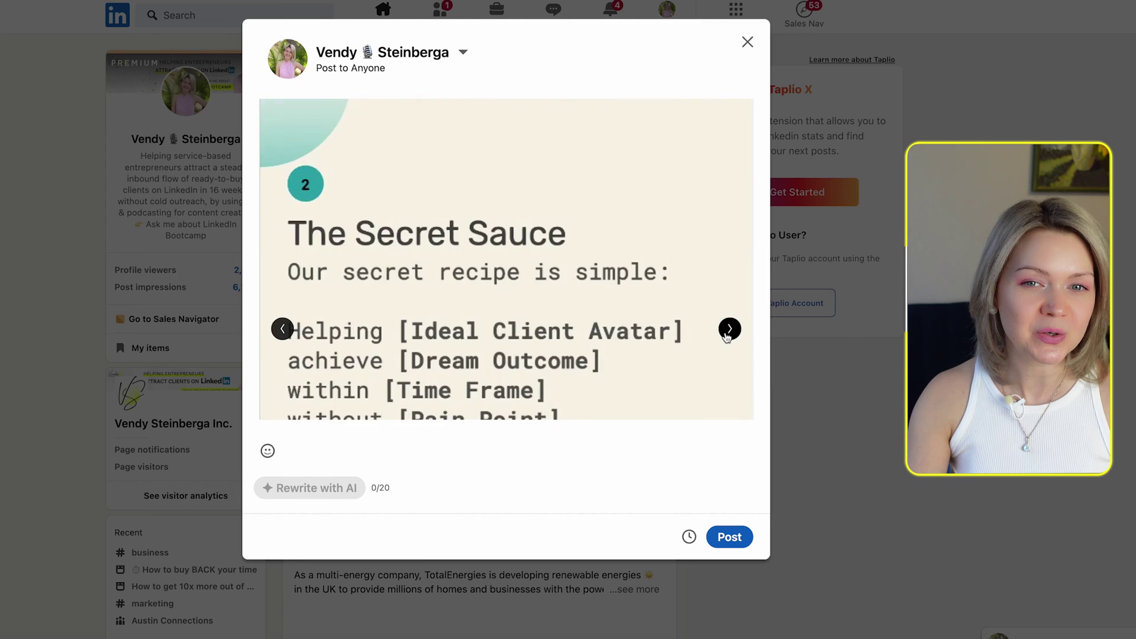
left_click(728, 330)
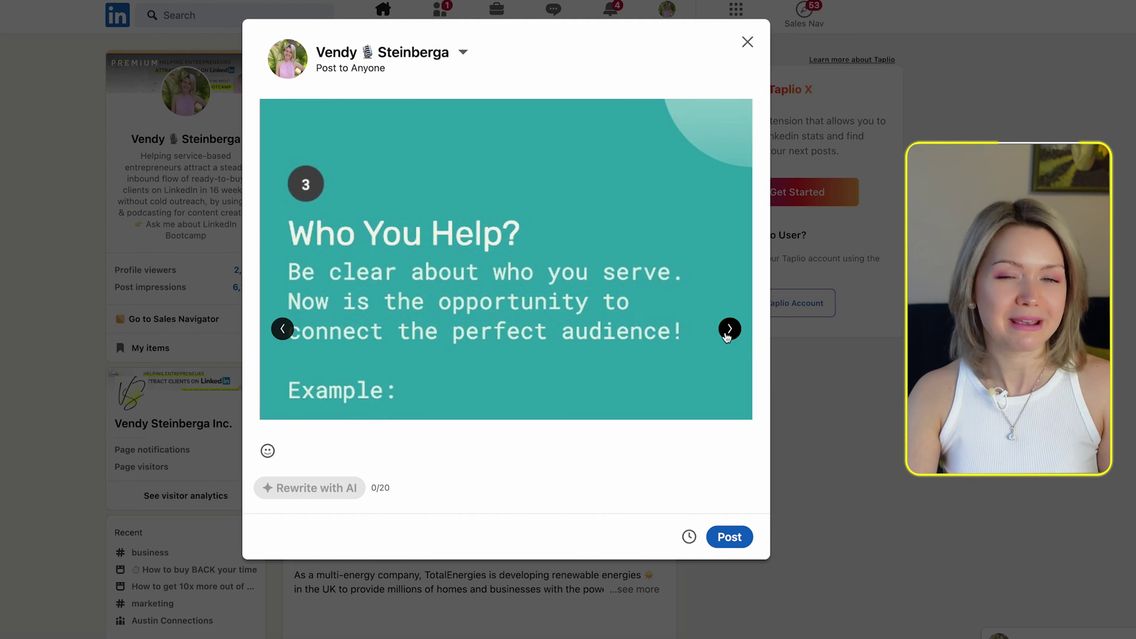
left_click(728, 330)
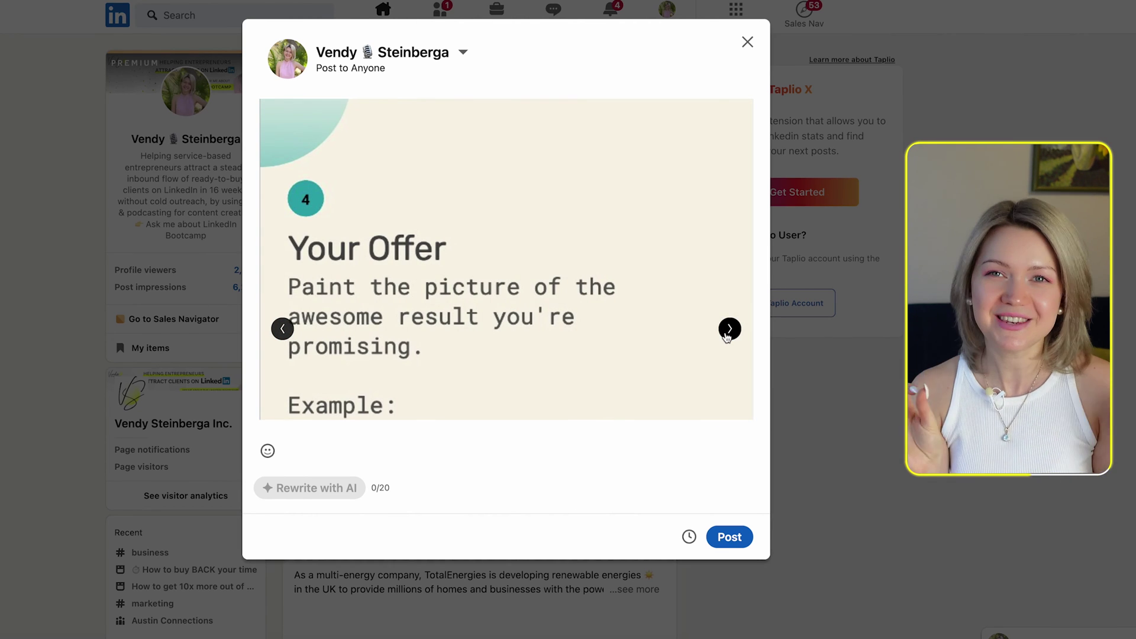
left_click(728, 329)
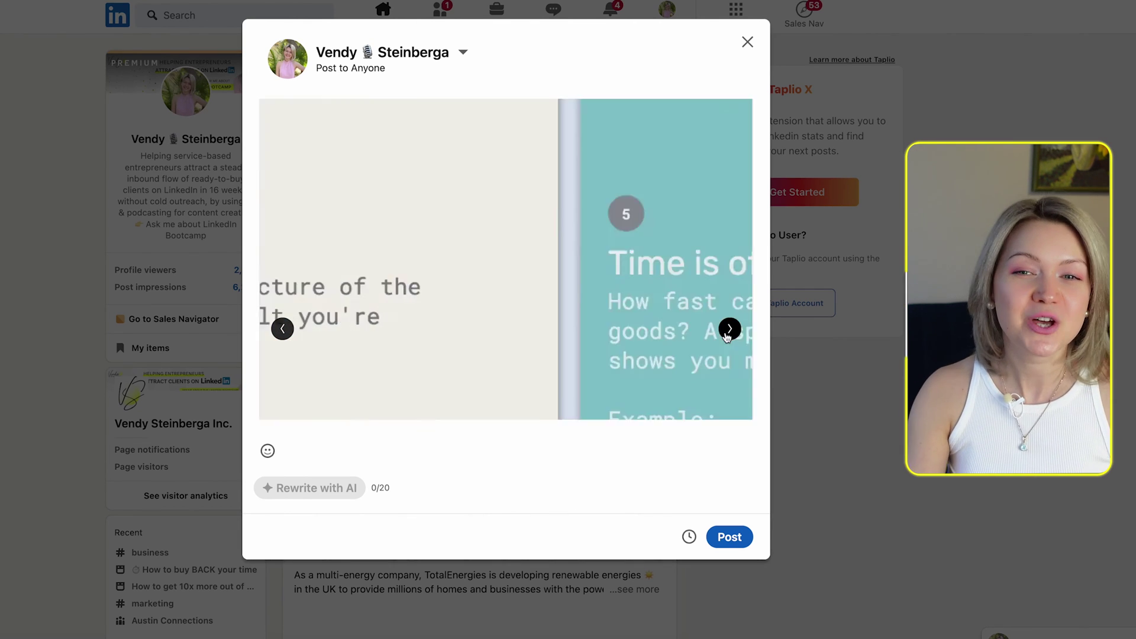
left_click(728, 329)
scroll(509, 307, "up", 2)
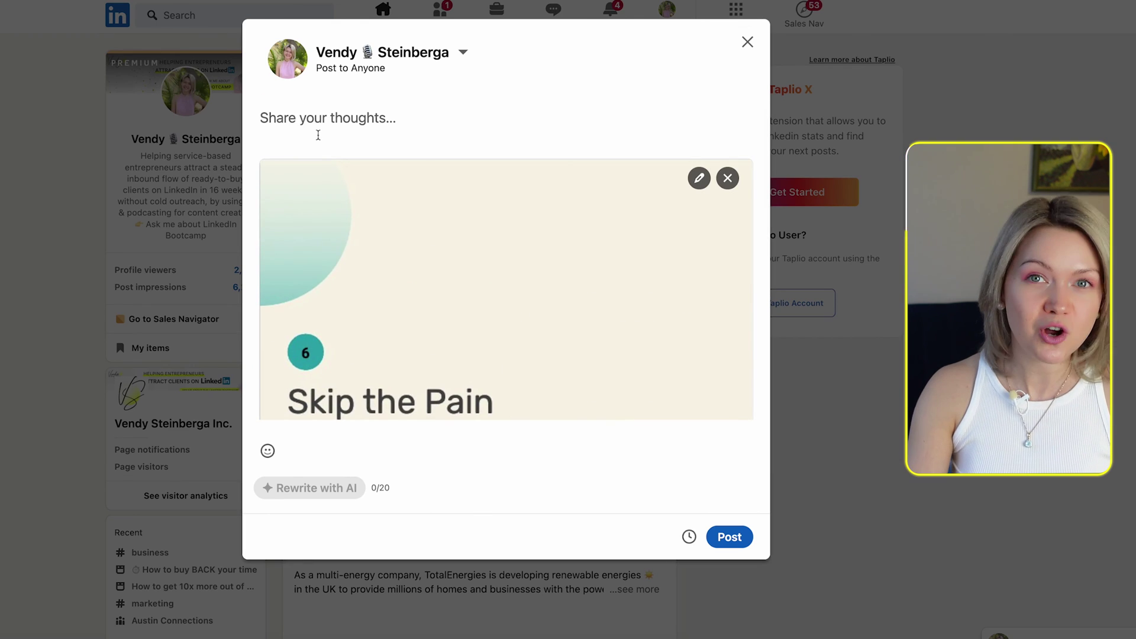